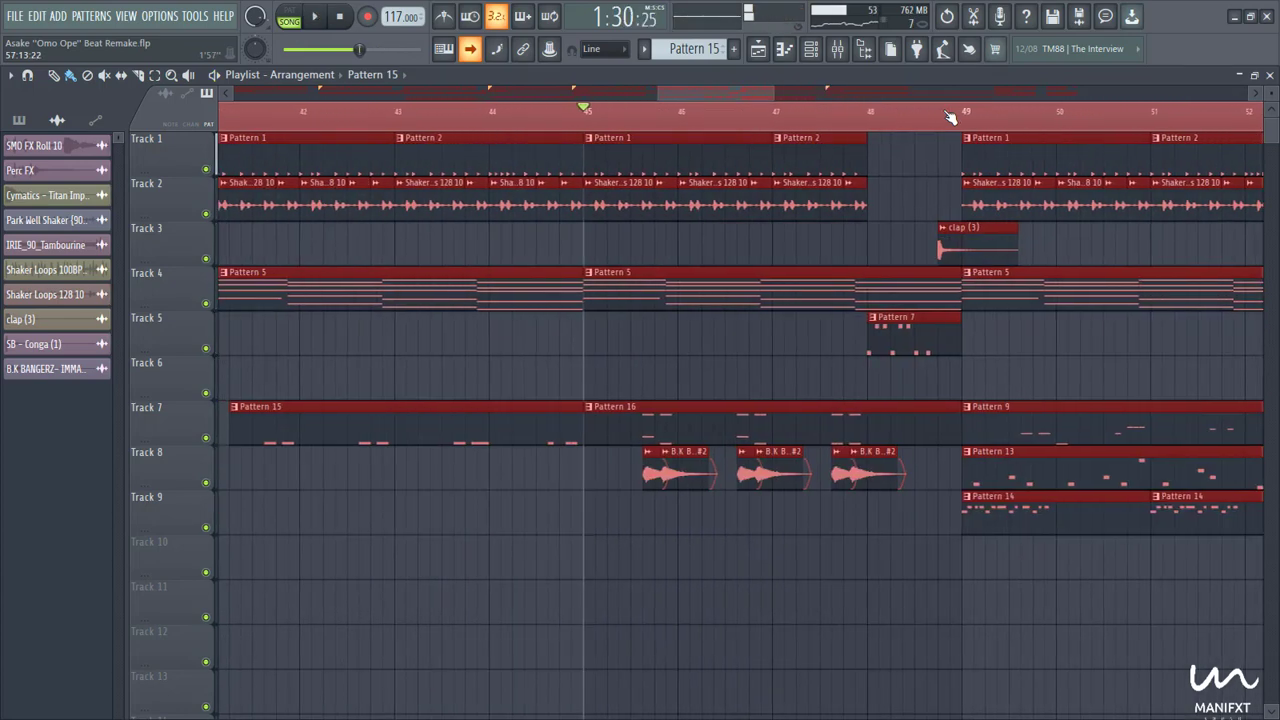
- Hide the playlist, bring up the channel rack and place it in the middle of the workspace, showing Pattern 1's first channels
{"action": "key", "text": "F5"}
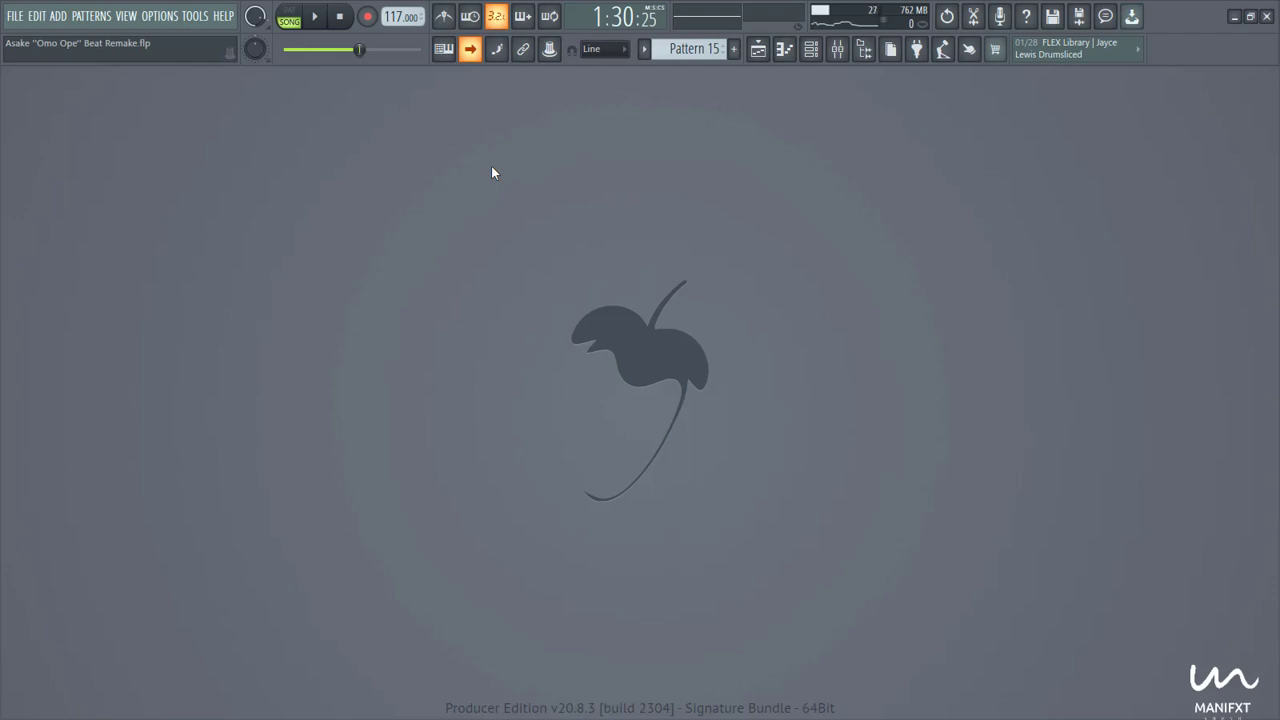
{"action": "left_click", "coordinate": [810, 52]}
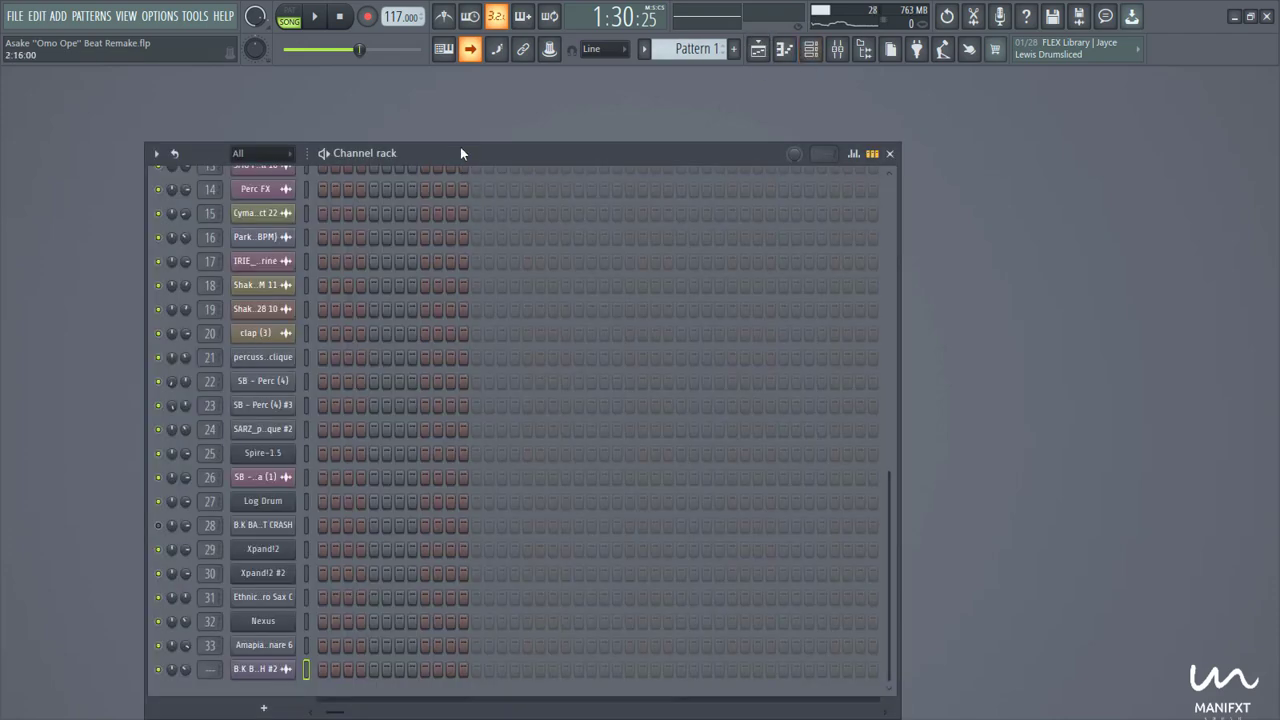
{"action": "left_click_drag", "start_coordinate": [485, 150], "coordinate": [630, 114]}
{"action": "scroll", "coordinate": [568, 296], "scroll_direction": "up", "scroll_amount": 5}
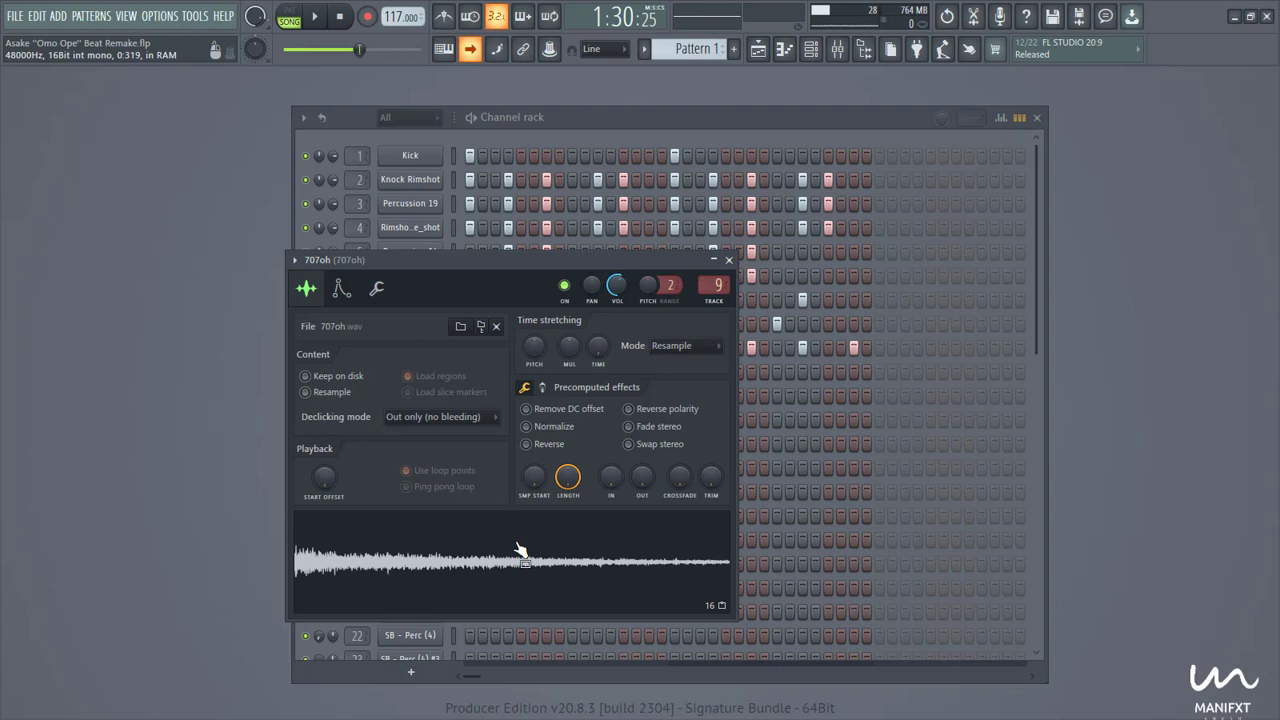
- Close the 707oh sampler settings and audition Pattern 1 in pattern mode
{"action": "left_click", "coordinate": [728, 259]}
{"action": "left_click", "coordinate": [288, 16]}
{"action": "left_click", "coordinate": [316, 17]}
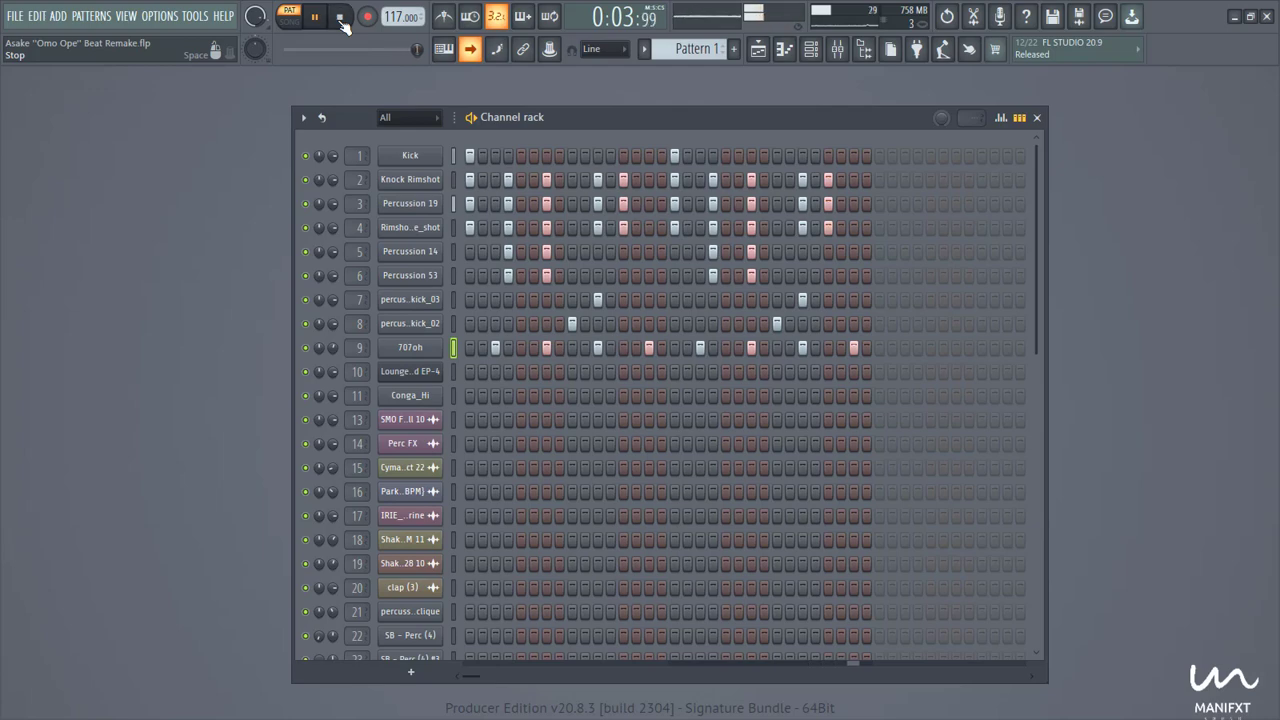
{"action": "left_click", "coordinate": [340, 18]}
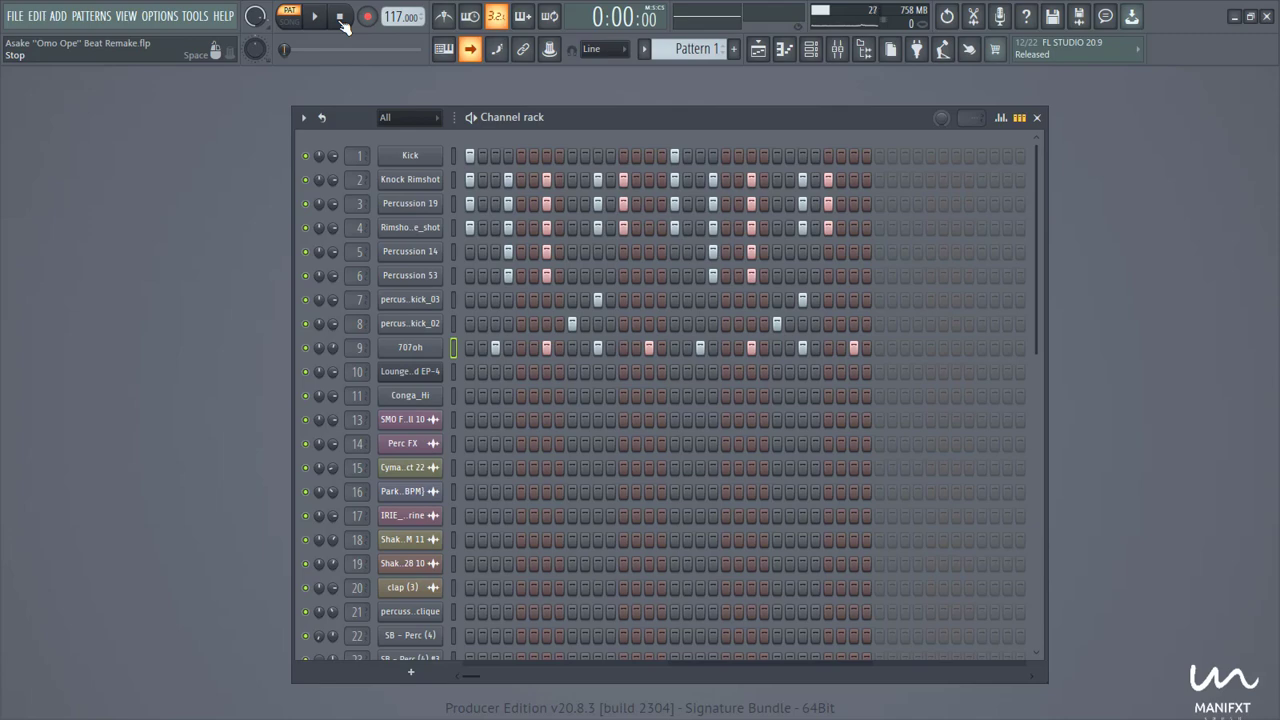
- Select Pattern 2 and audition its drum variation
{"action": "scroll", "coordinate": [684, 52], "scroll_direction": "down", "scroll_amount": 1}
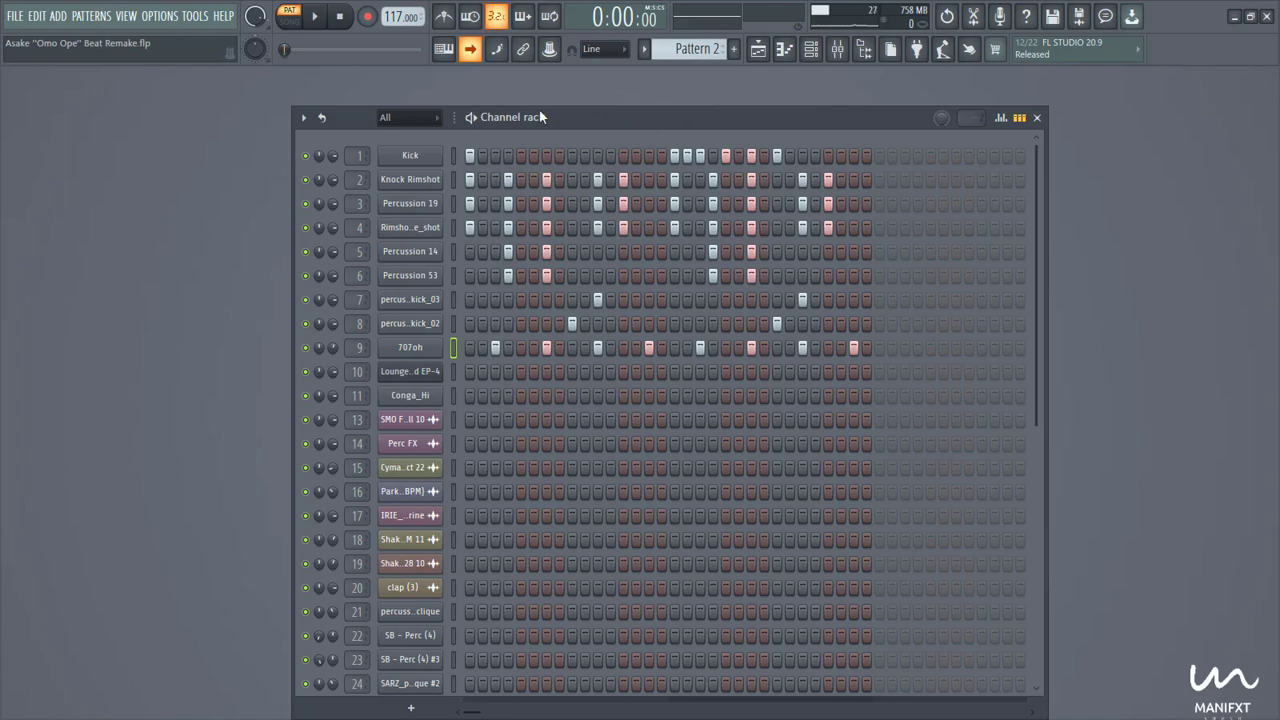
{"action": "left_click", "coordinate": [315, 16]}
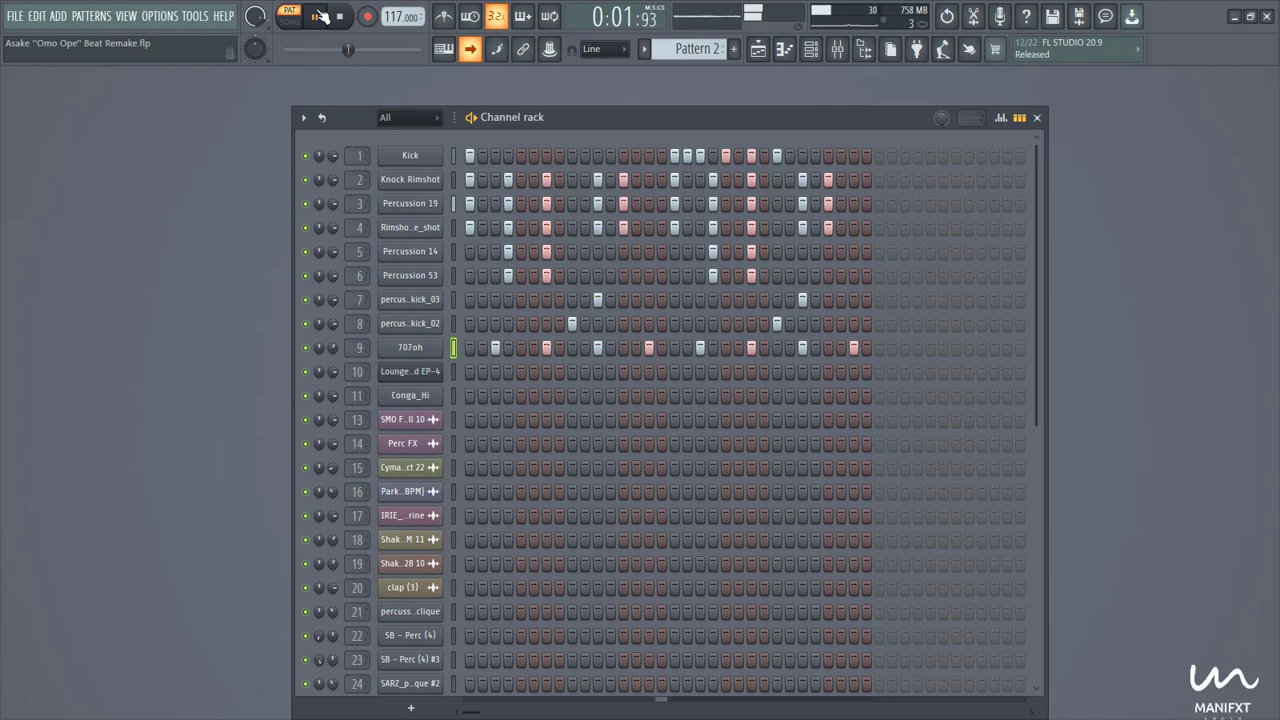
{"action": "key", "text": "space"}
- Select Pattern 5, inspect the Lounge Lizard EP-4 electric piano and play its chords in the piano roll
{"action": "scroll", "coordinate": [705, 49], "scroll_direction": "down", "scroll_amount": 3}
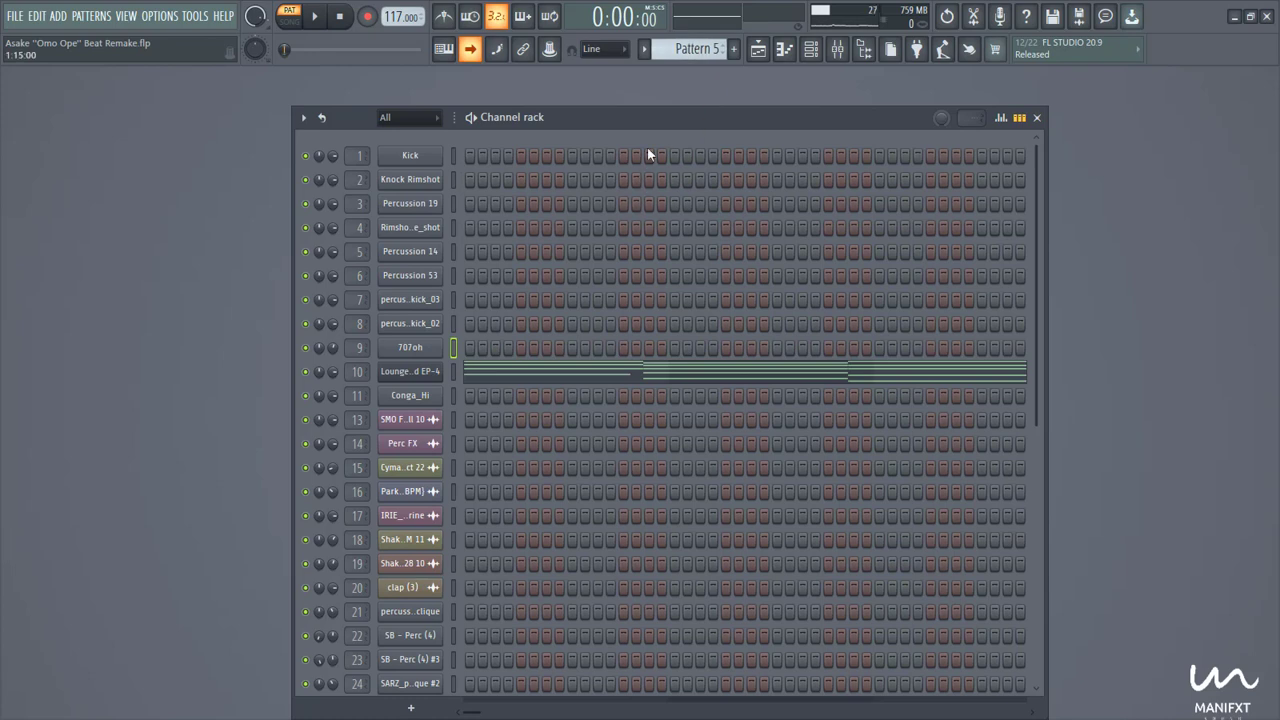
{"action": "left_click", "coordinate": [410, 371]}
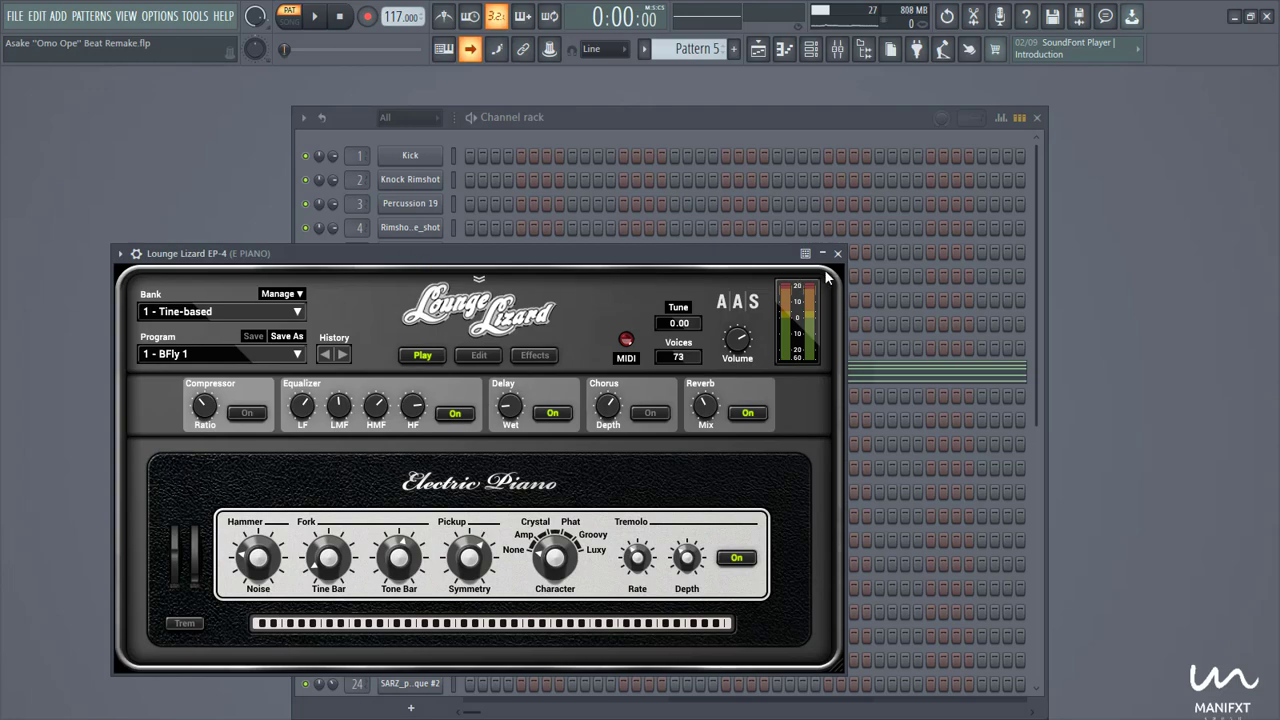
{"action": "key", "text": "F7"}
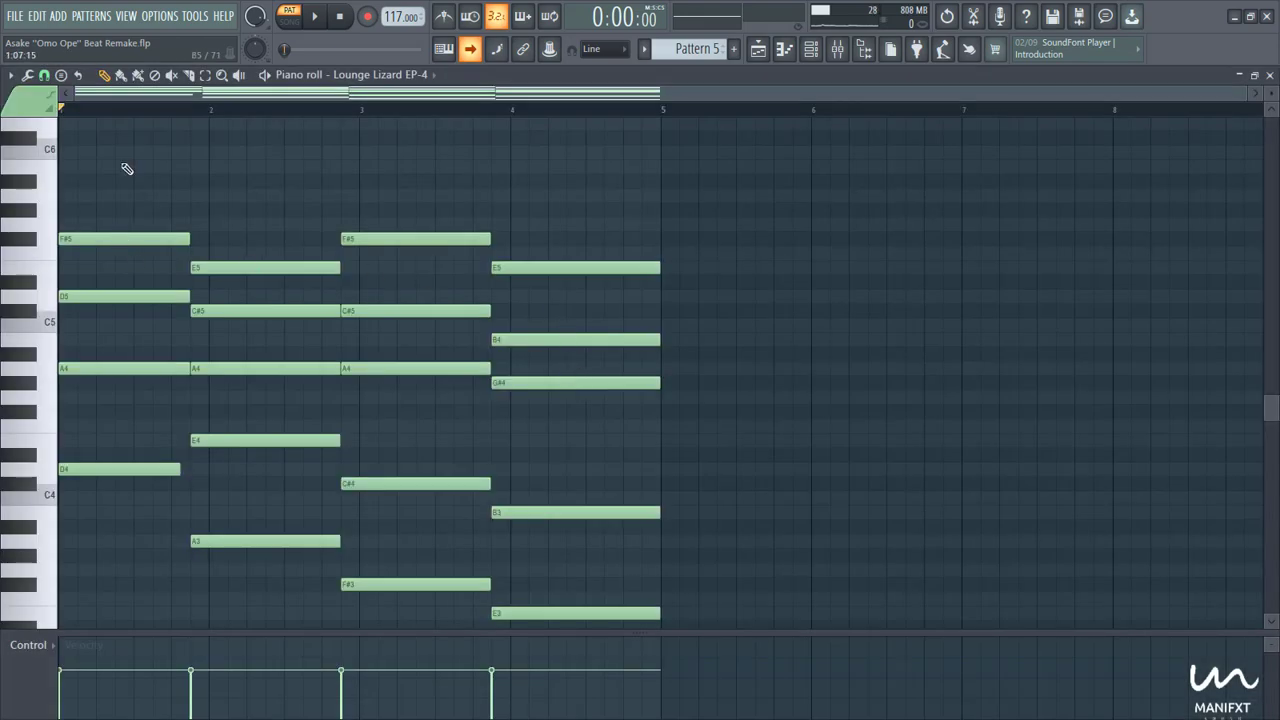
{"action": "left_click", "coordinate": [316, 16]}
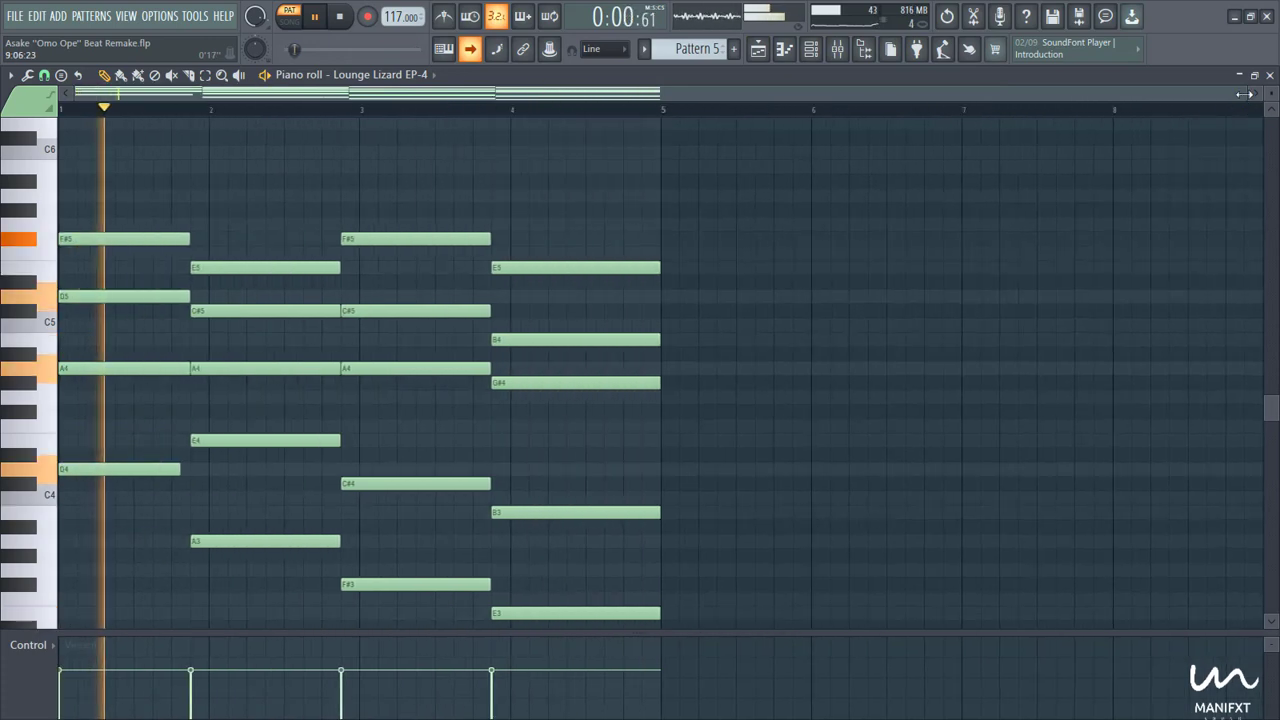
{"action": "left_click_drag", "start_coordinate": [1245, 94], "coordinate": [846, 100]}
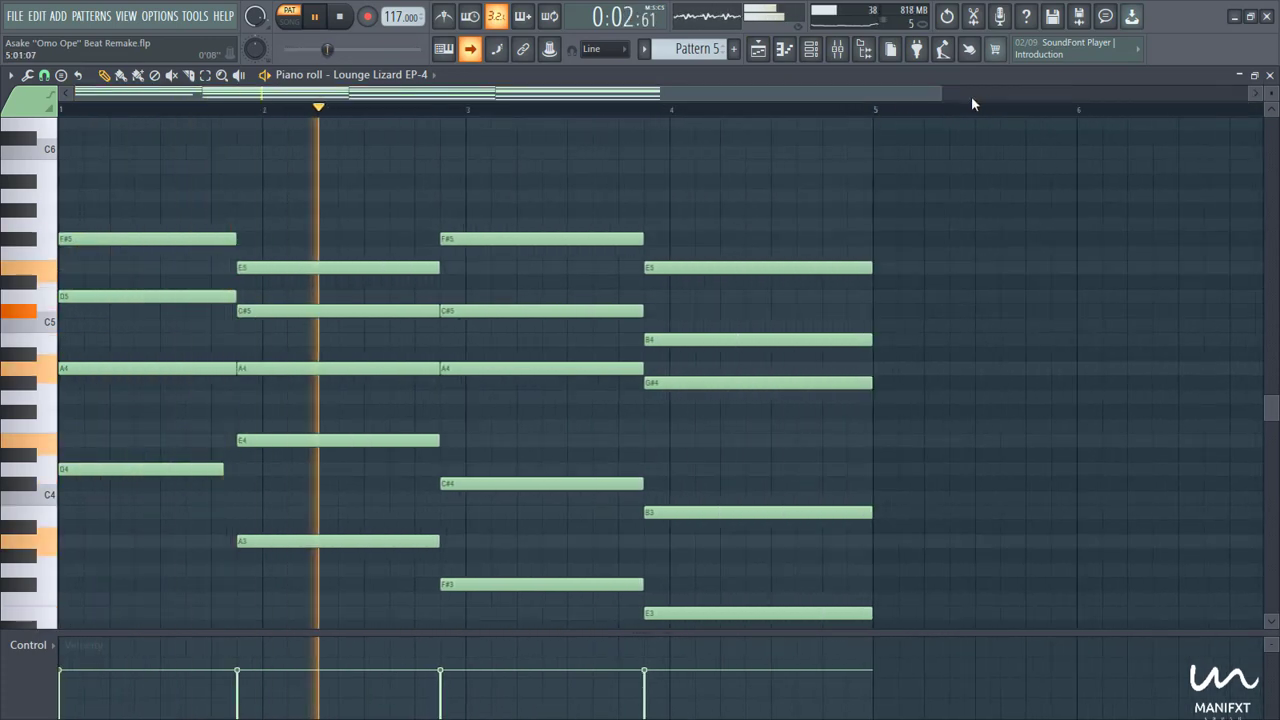
{"action": "left_click_drag", "start_coordinate": [942, 94], "coordinate": [848, 96]}
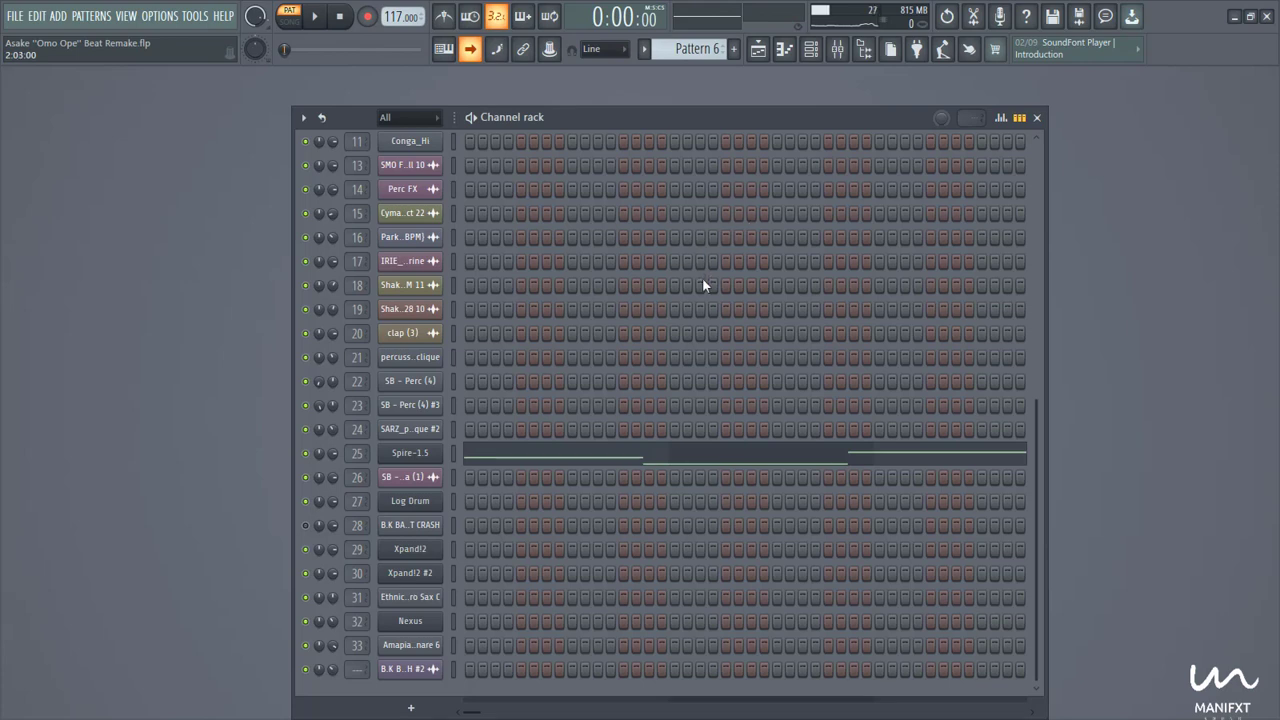
- Inspect the Spire-1.5 bass preset in Pattern 6 and play its notes in the piano roll
{"action": "left_click", "coordinate": [423, 461]}
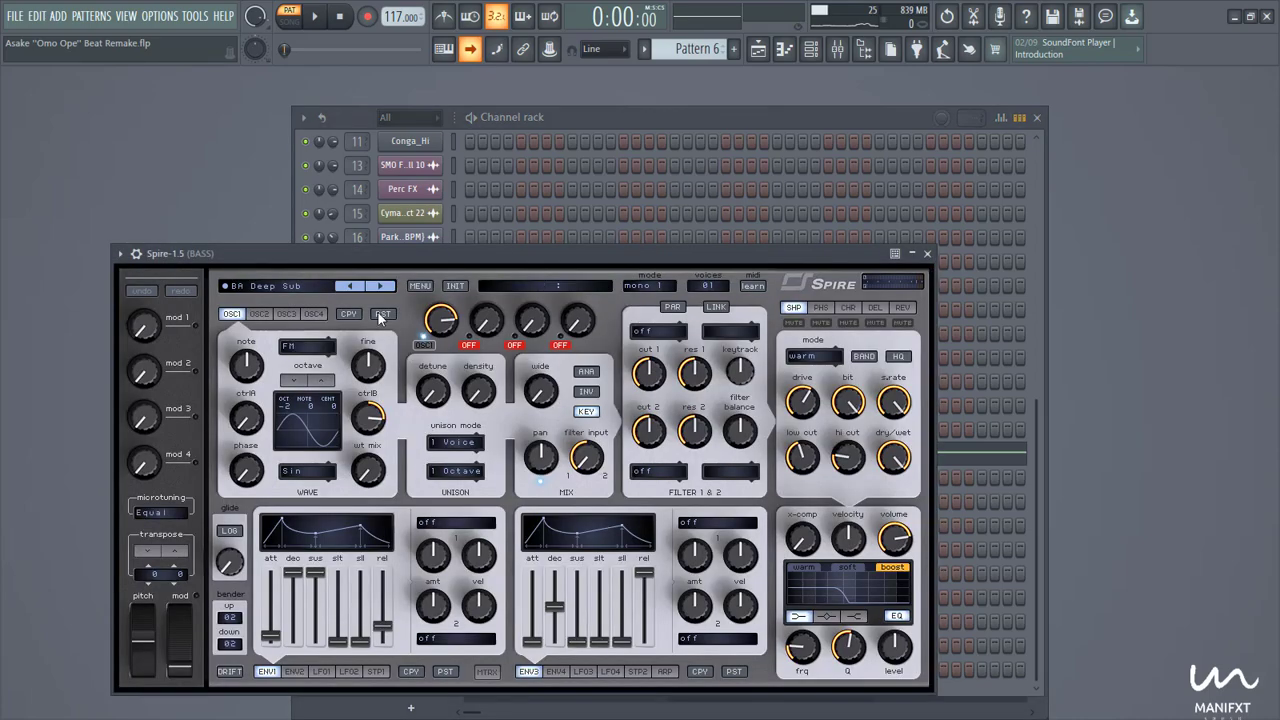
{"action": "left_click", "coordinate": [927, 253]}
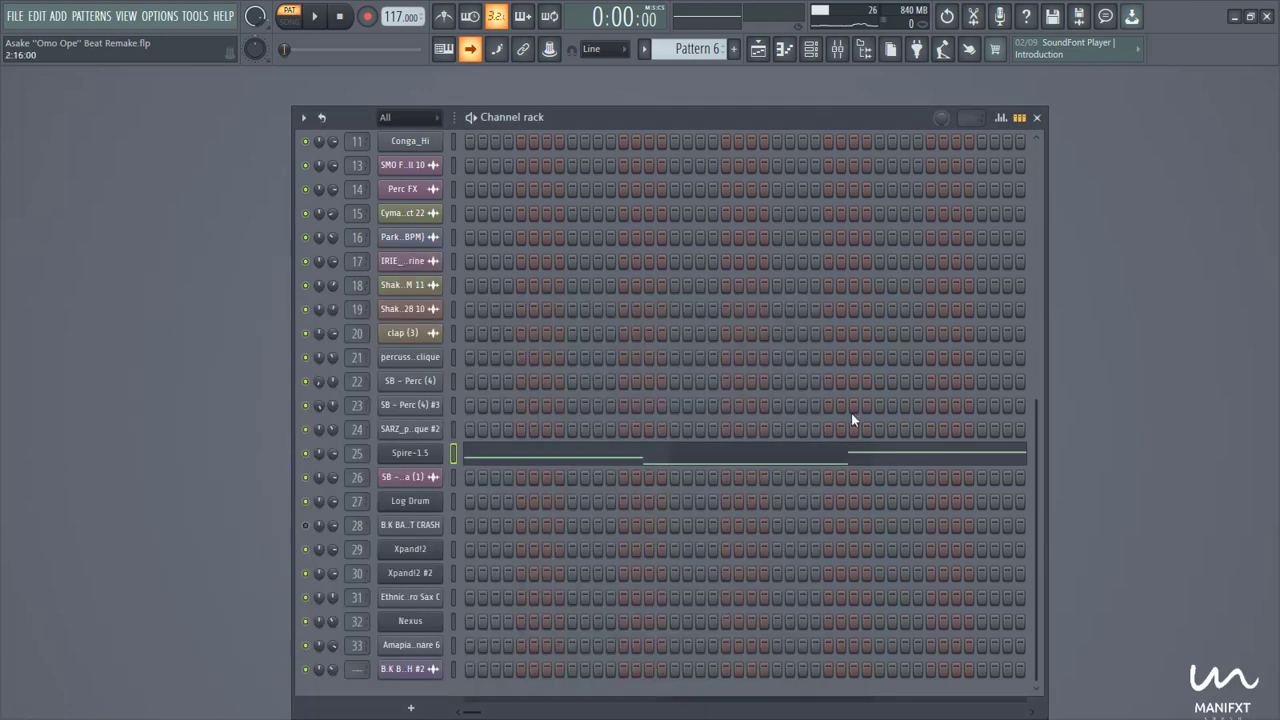
{"action": "left_click", "coordinate": [510, 458]}
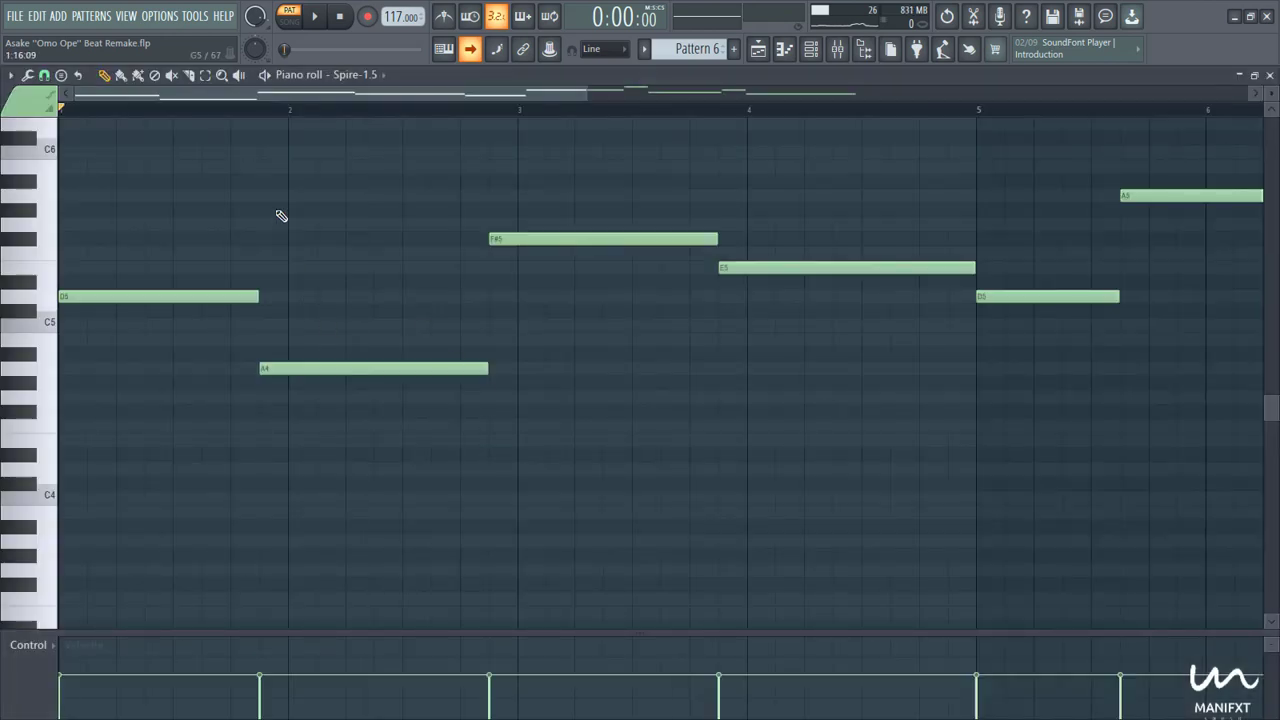
{"action": "left_click", "coordinate": [316, 16]}
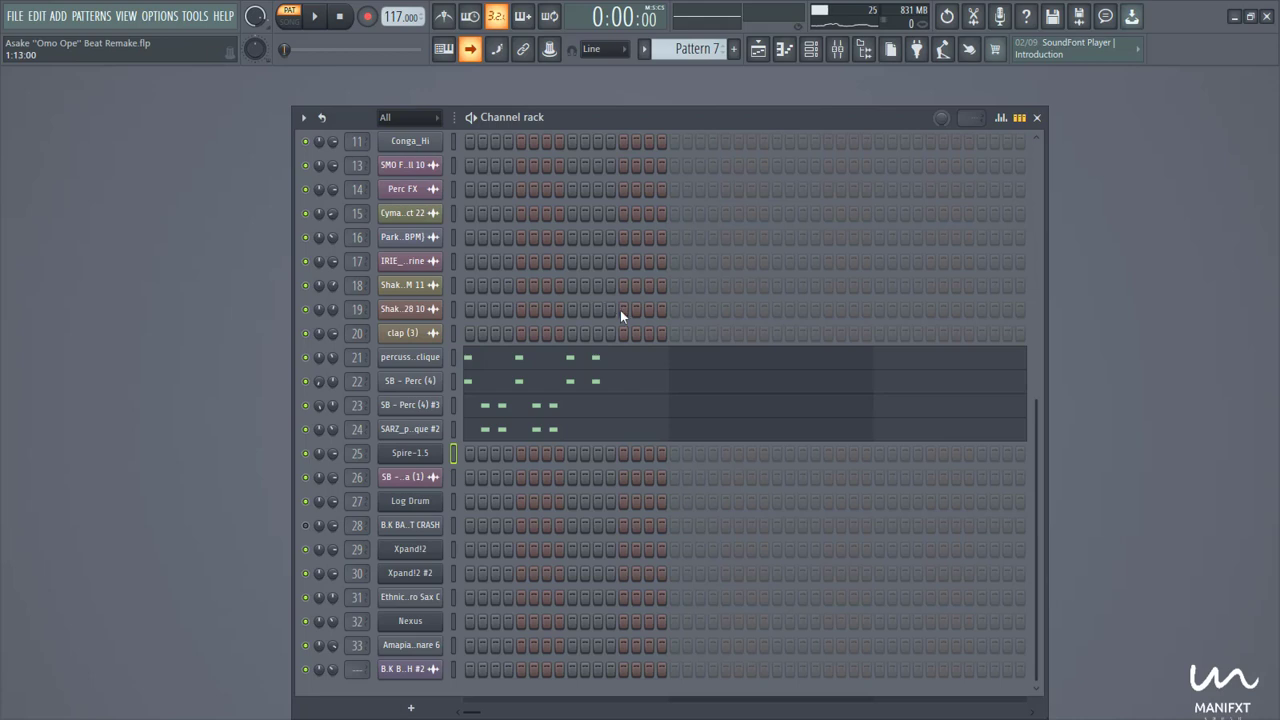
- Audition the percussion fill in Pattern 7
{"action": "left_click", "coordinate": [318, 17]}
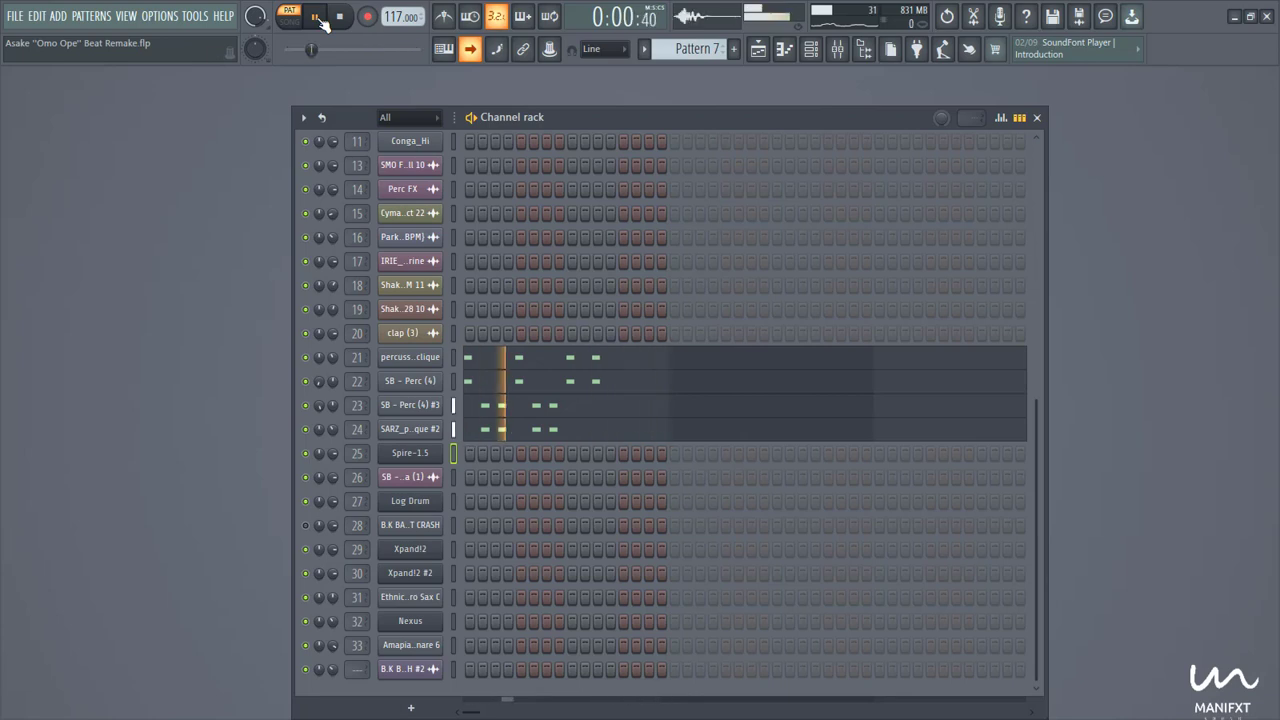
{"action": "left_click", "coordinate": [343, 20]}
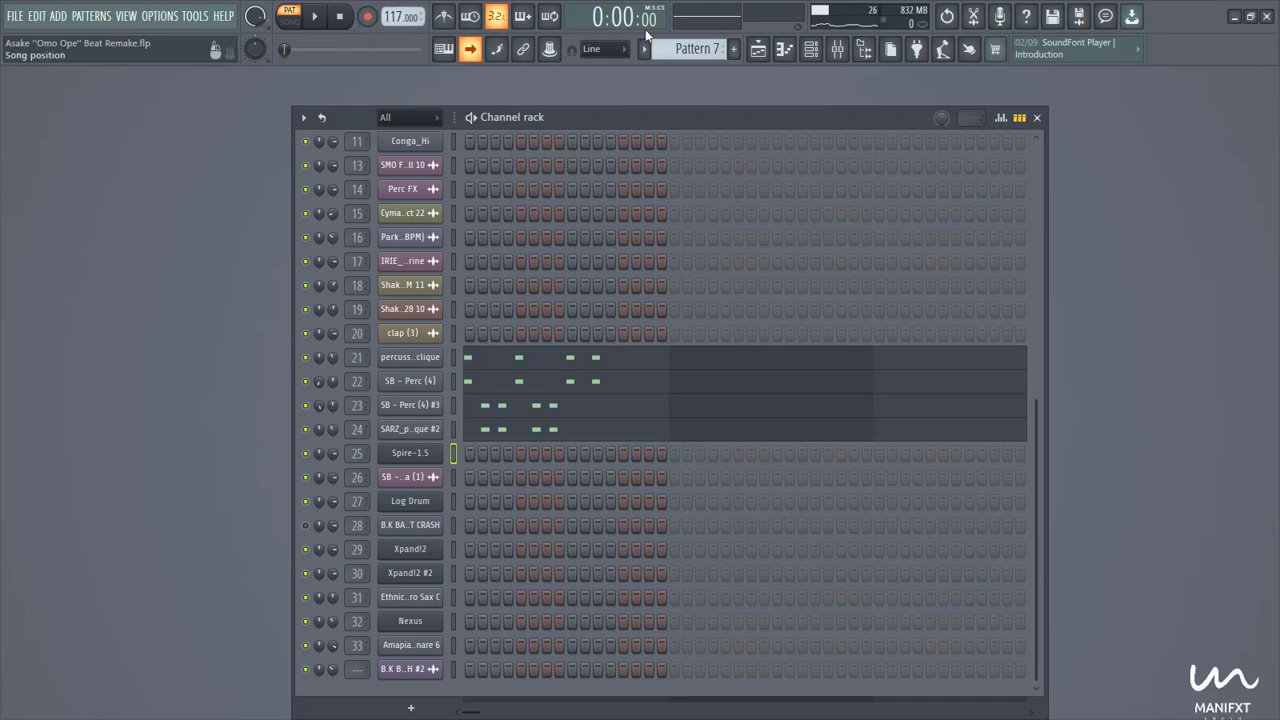
- Select Pattern 9 and examine and play the Log Drum notes in the piano roll
{"action": "scroll", "coordinate": [689, 44], "scroll_direction": "down", "scroll_amount": 2}
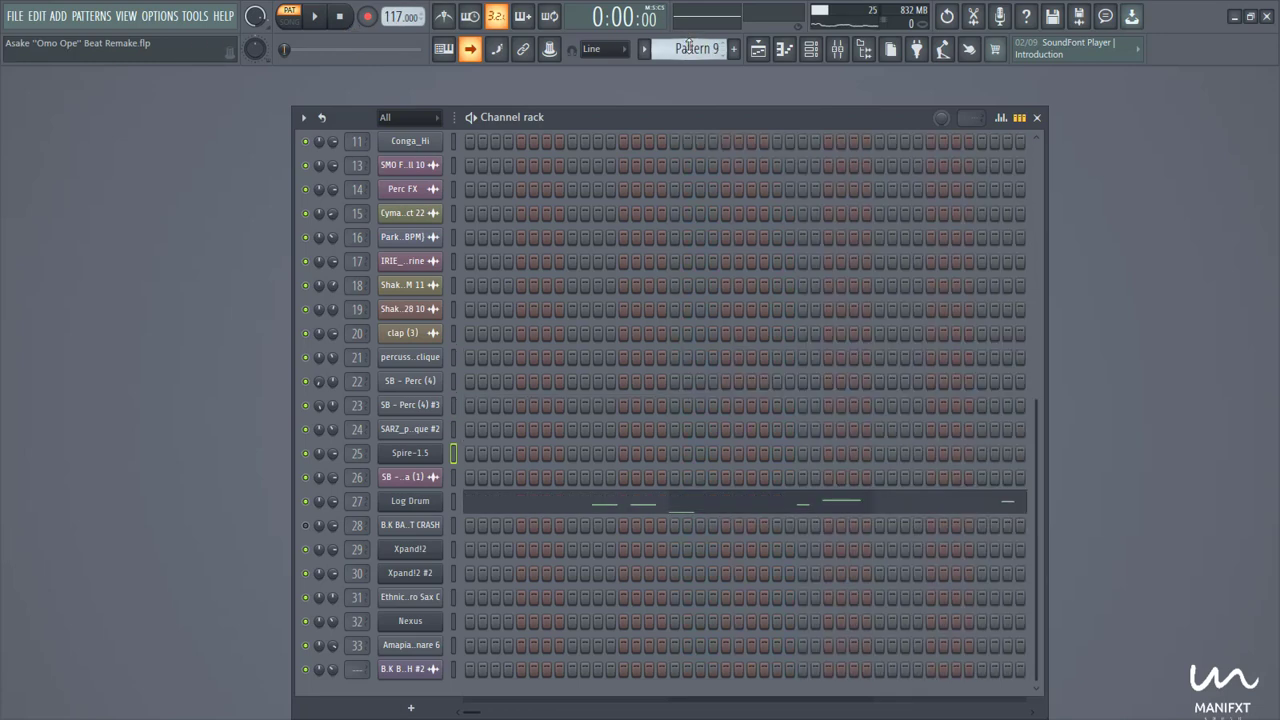
{"action": "left_click", "coordinate": [582, 511]}
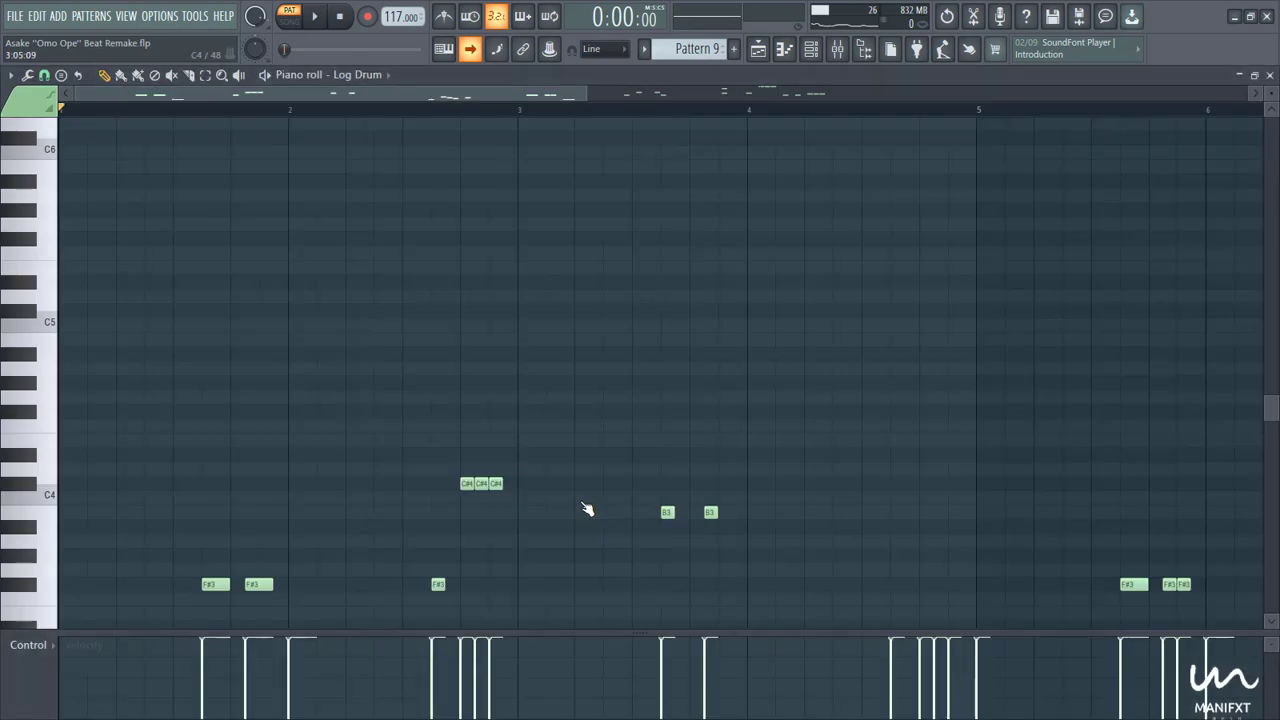
{"action": "scroll", "coordinate": [609, 437], "scroll_direction": "down", "scroll_amount": 5}
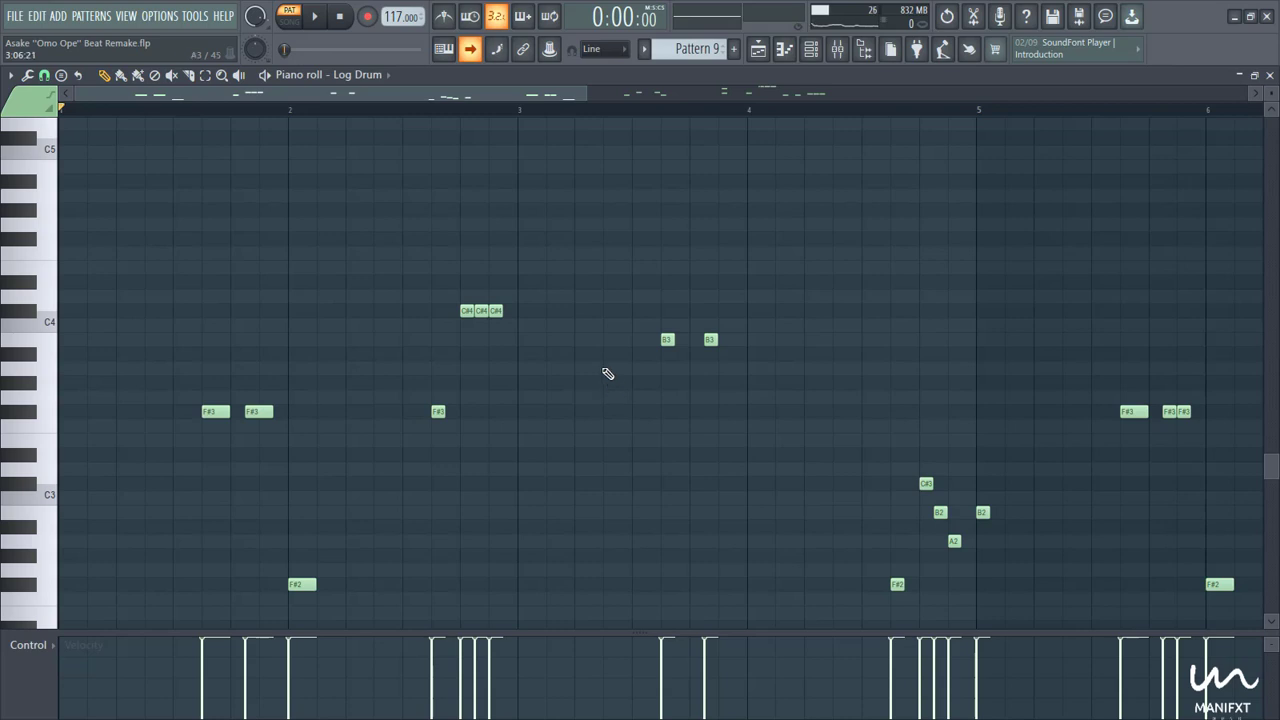
{"action": "scroll", "coordinate": [456, 374], "scroll_direction": "down", "scroll_amount": 1}
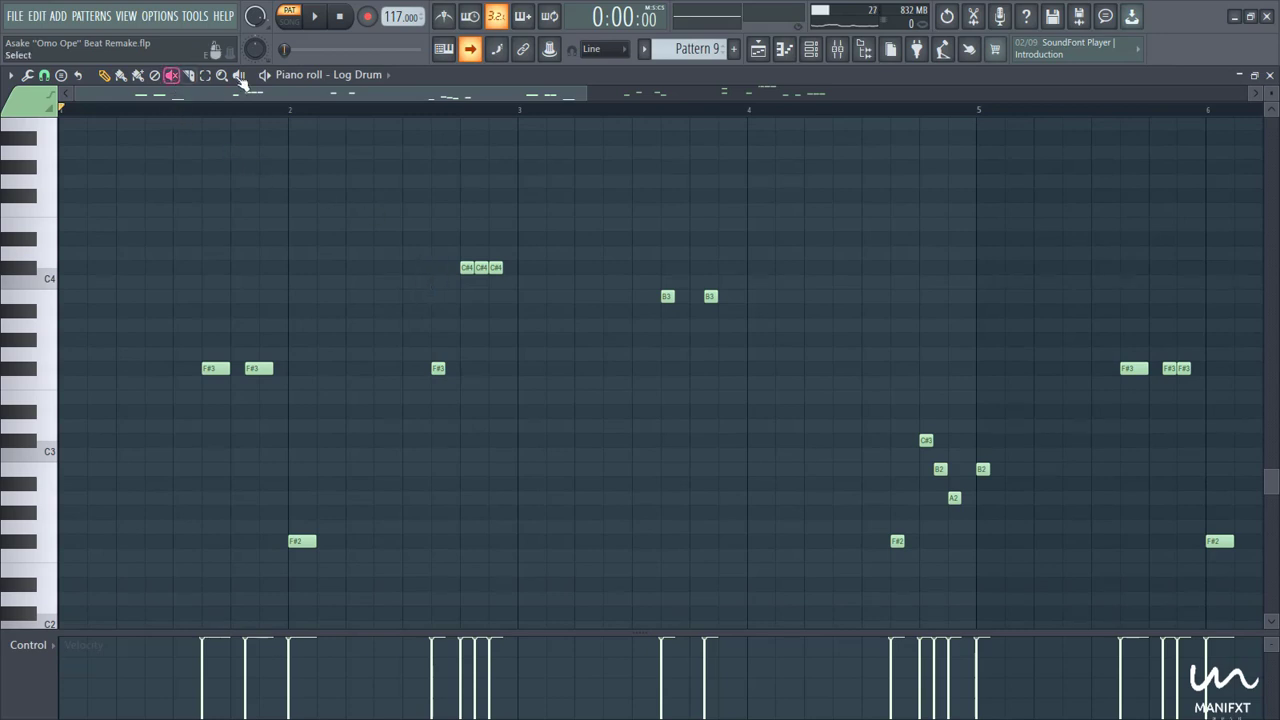
{"action": "key", "text": "space"}
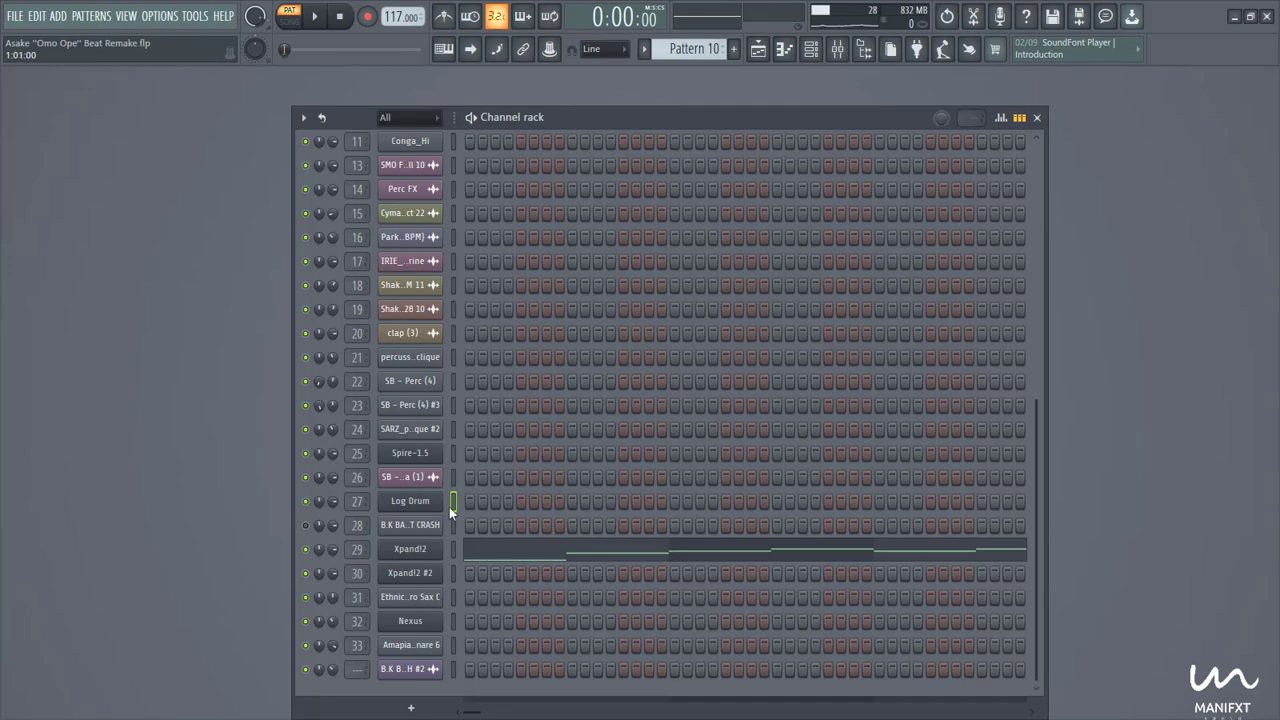
- Inspect the Xpand!2 violin in Pattern 10 and play its melody in the piano roll with auto-scrolling switched on
{"action": "left_click", "coordinate": [432, 551]}
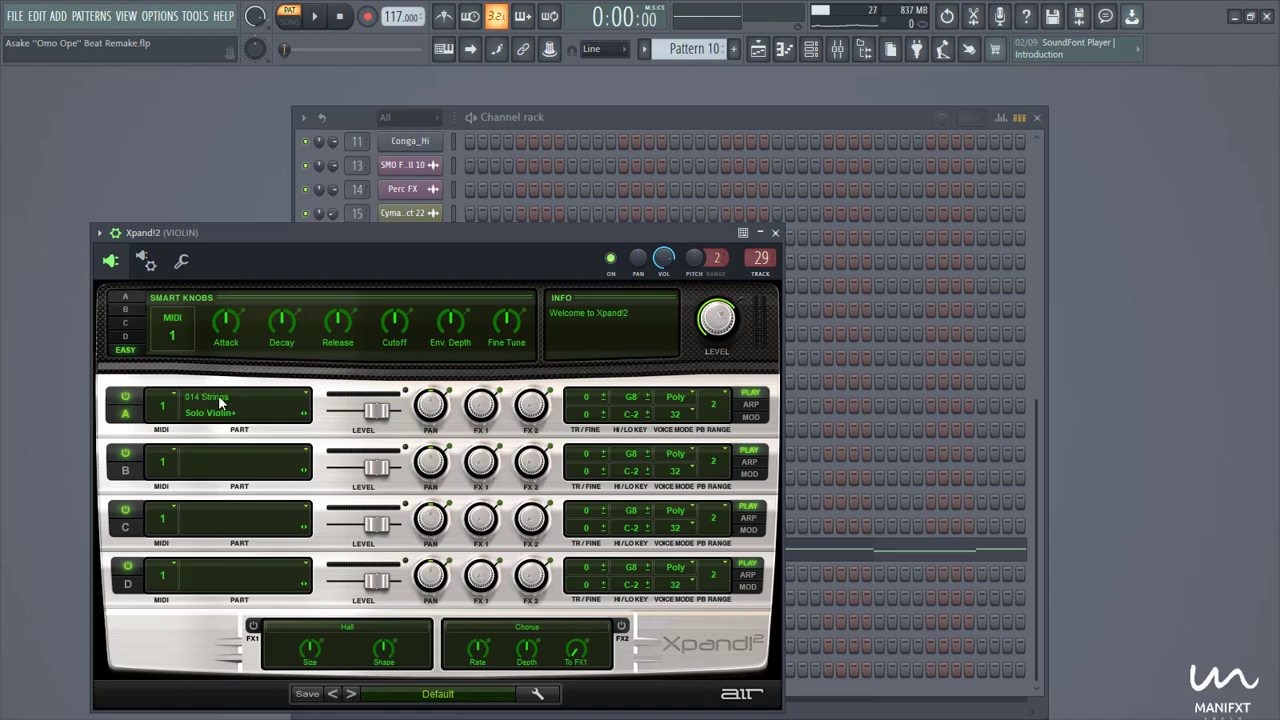
{"action": "left_click", "coordinate": [775, 232]}
{"action": "left_click", "coordinate": [677, 562]}
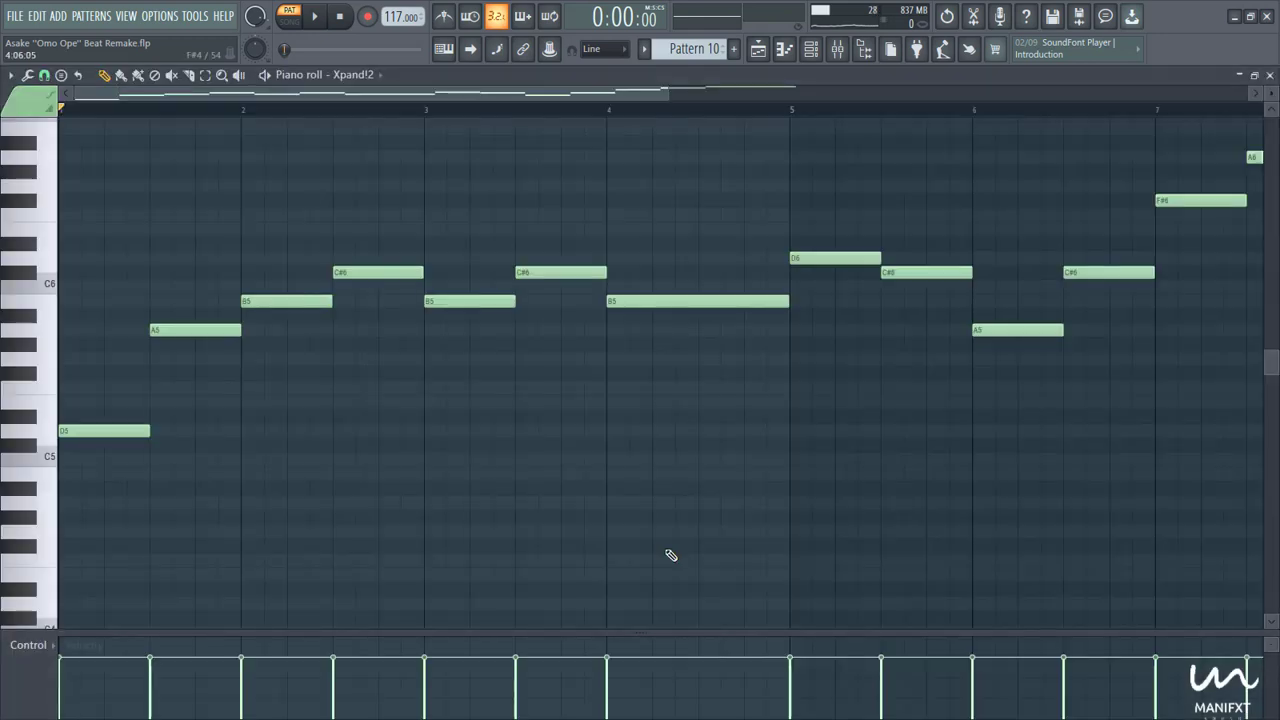
{"action": "left_click", "coordinate": [325, 18]}
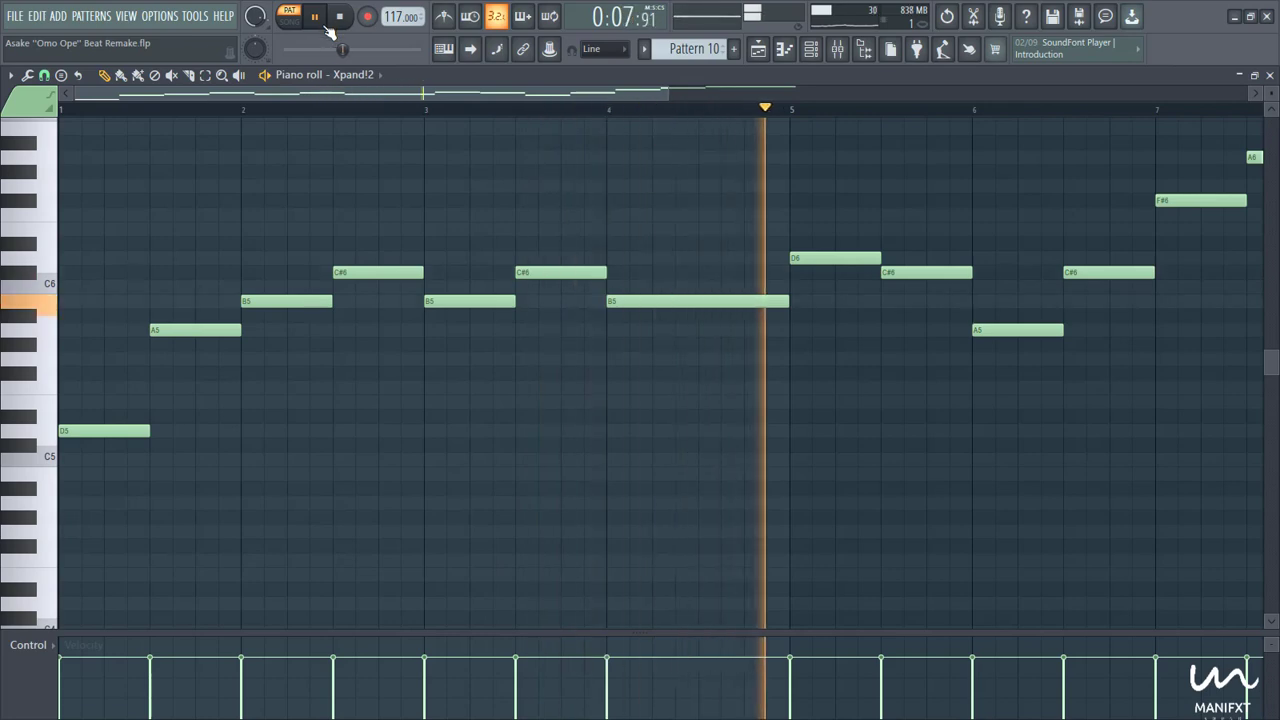
{"action": "left_click", "coordinate": [486, 54]}
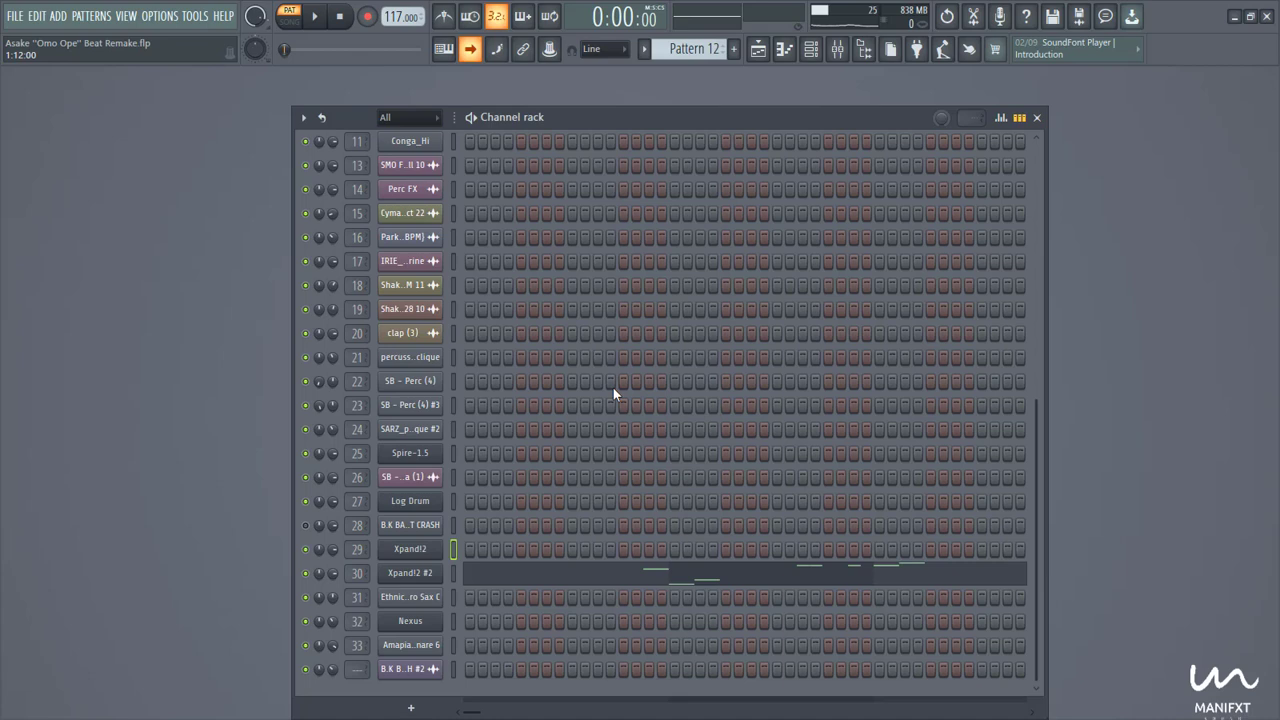
- Show the Xpand!2 #2 notes of Pattern 12 in the piano roll and audition them
{"action": "left_click", "coordinate": [561, 580]}
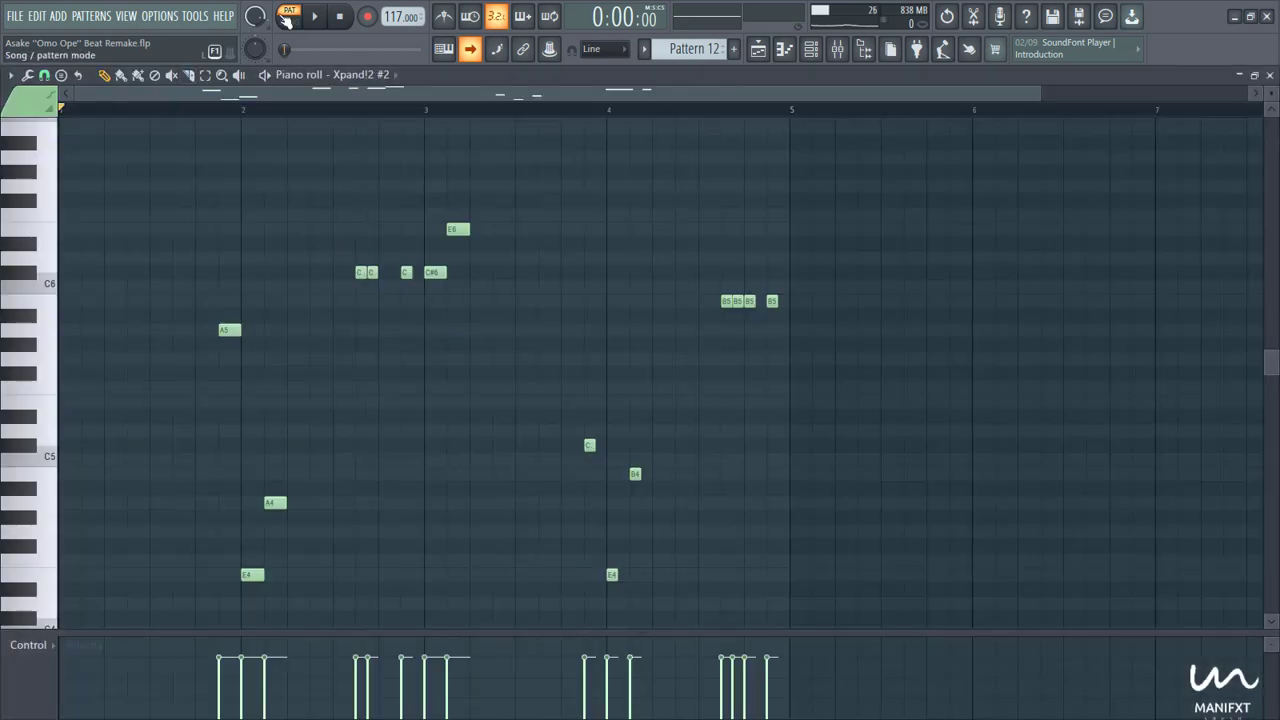
{"action": "left_click", "coordinate": [314, 16]}
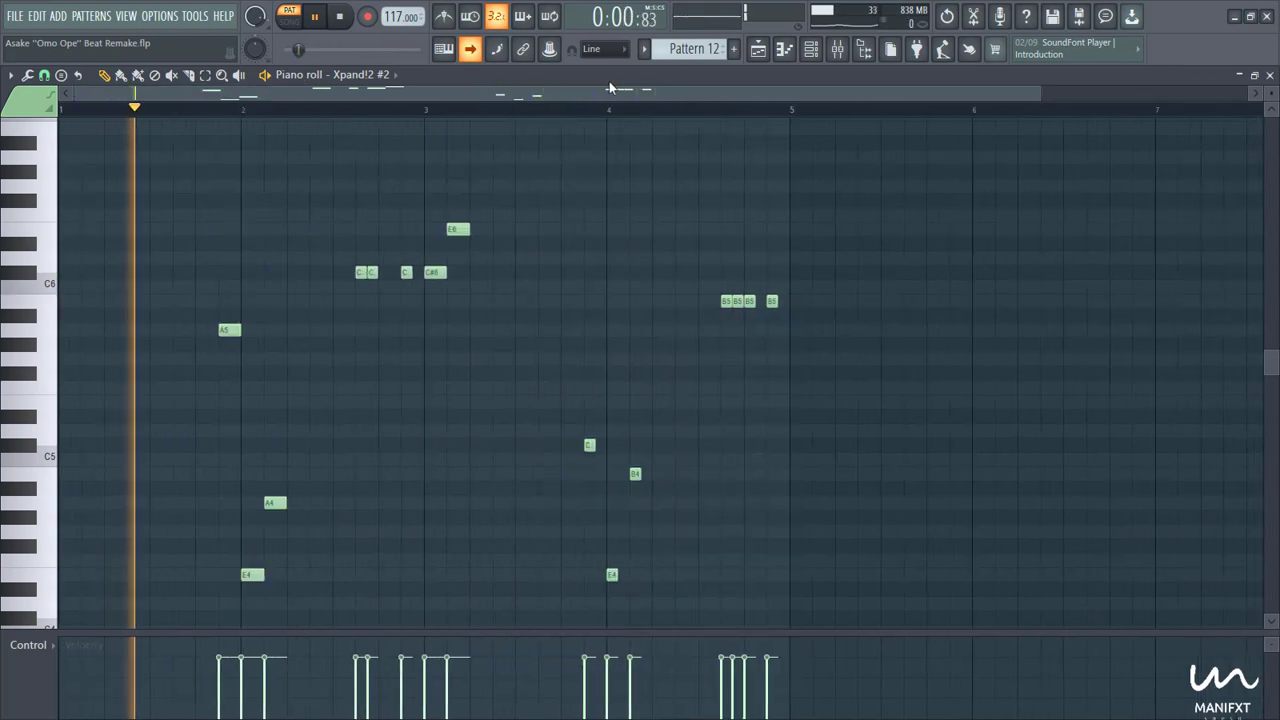
{"action": "left_click", "coordinate": [340, 17]}
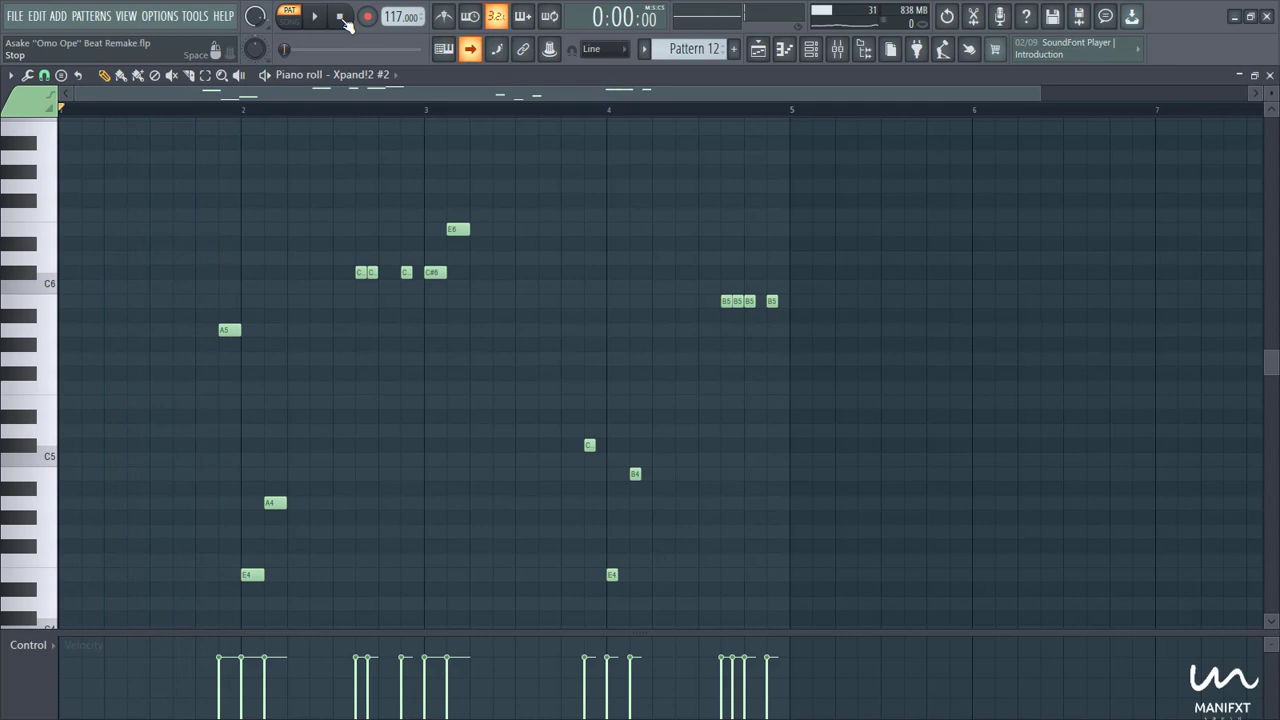
- Return to the channel rack, select Pattern 13 and show the sample settings of the Ethnic - Vigro Sax C channel
{"action": "left_click", "coordinate": [803, 52]}
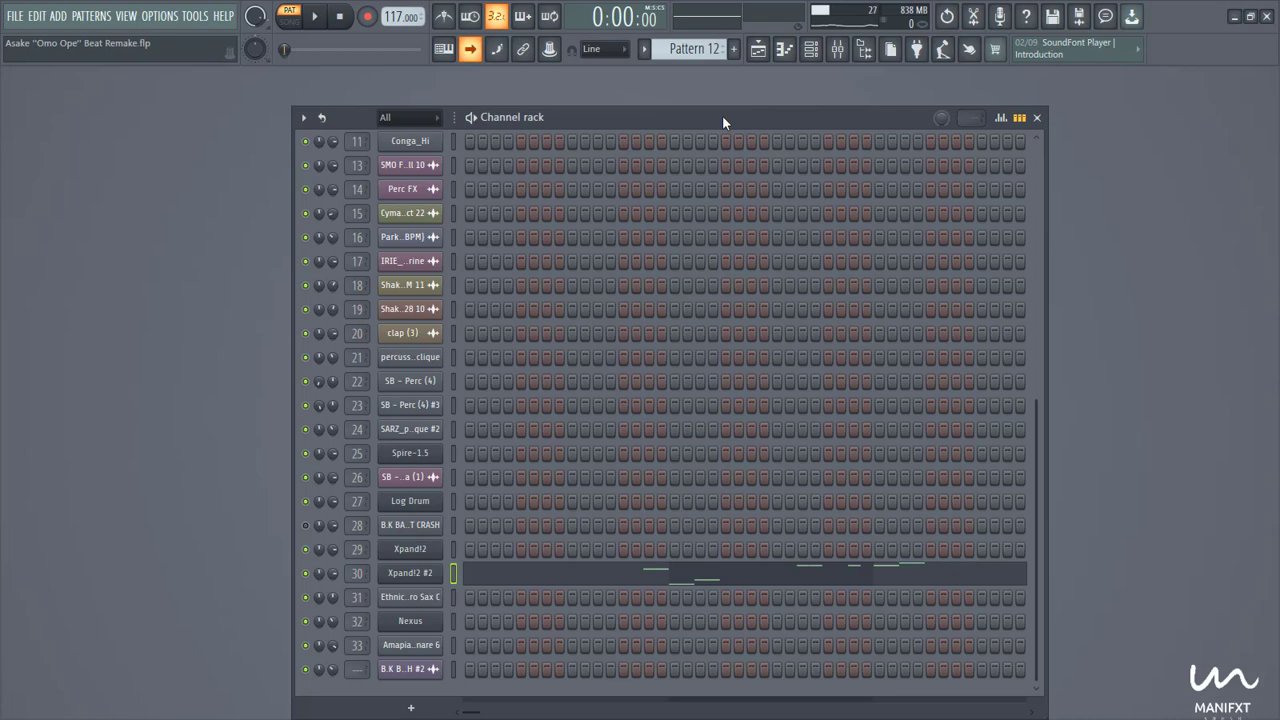
{"action": "left_click_drag", "start_coordinate": [722, 115], "coordinate": [722, 89]}
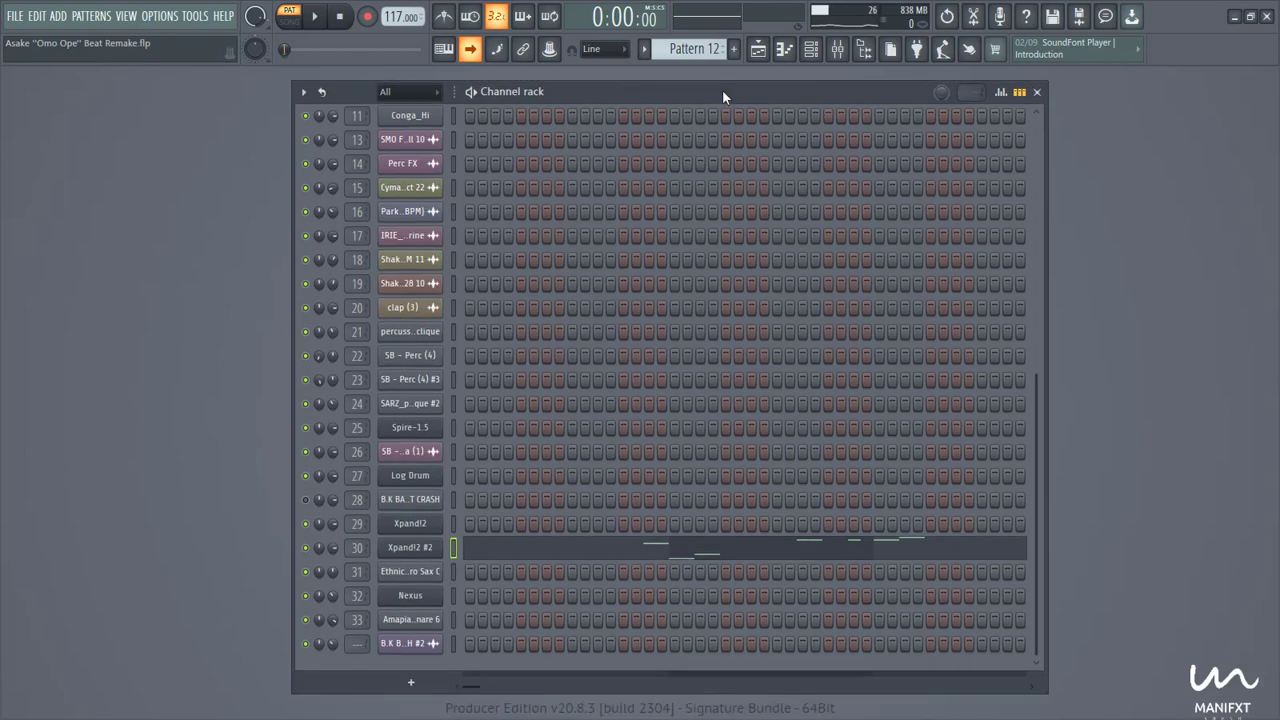
{"action": "scroll", "coordinate": [703, 48], "scroll_direction": "down", "scroll_amount": 1}
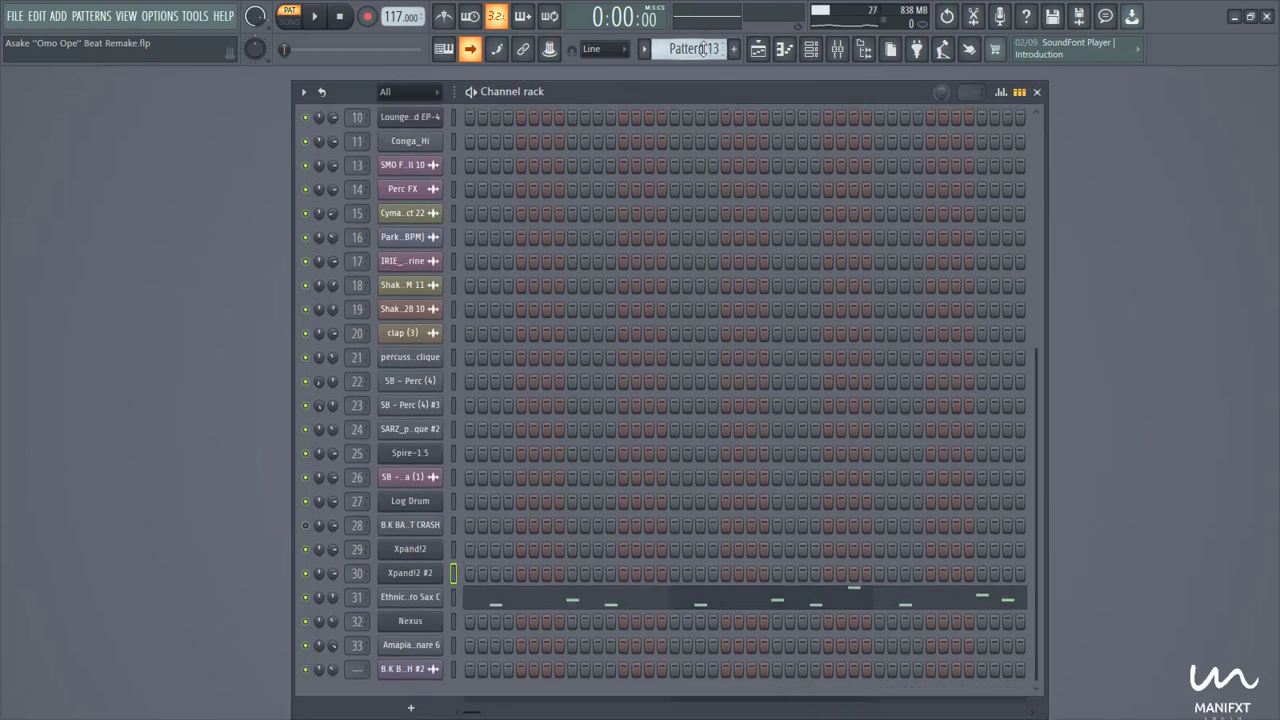
{"action": "left_click", "coordinate": [435, 600]}
{"action": "left_click", "coordinate": [152, 302]}
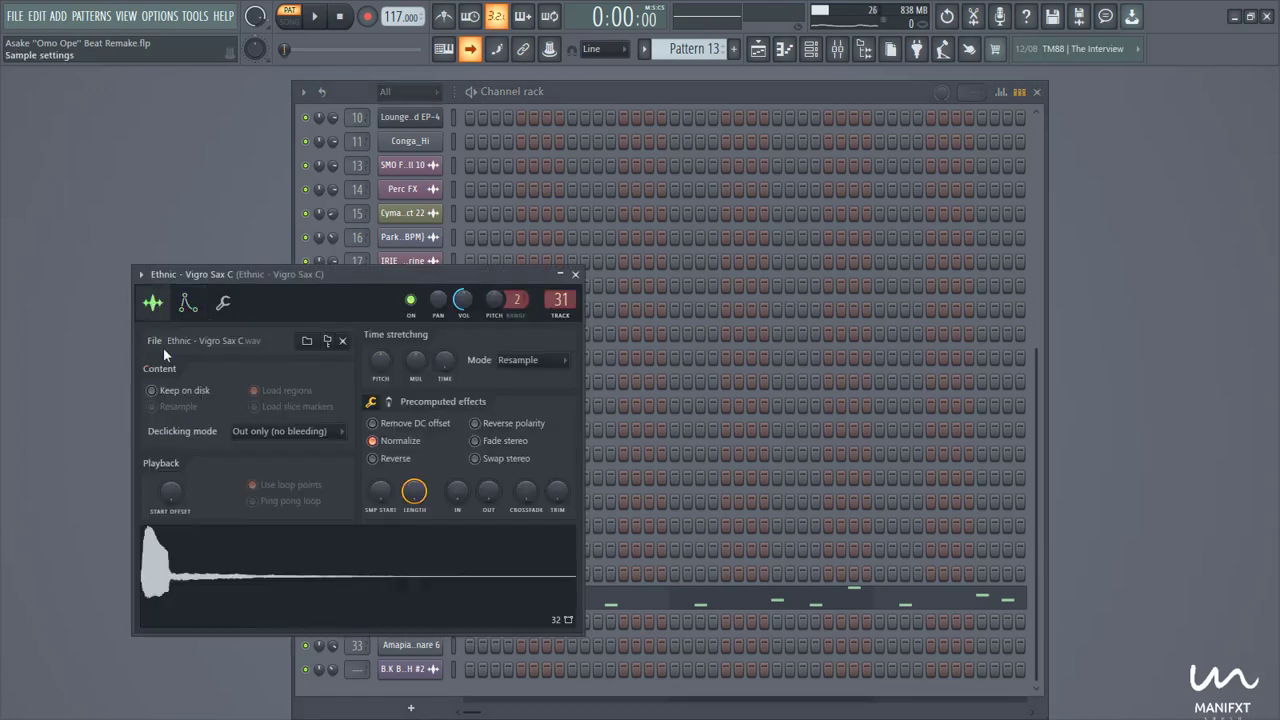
- Show the Ethnic - Vigro Sax C notes of Pattern 13 in the piano roll, play them and stop playback
{"action": "key", "text": "F7"}
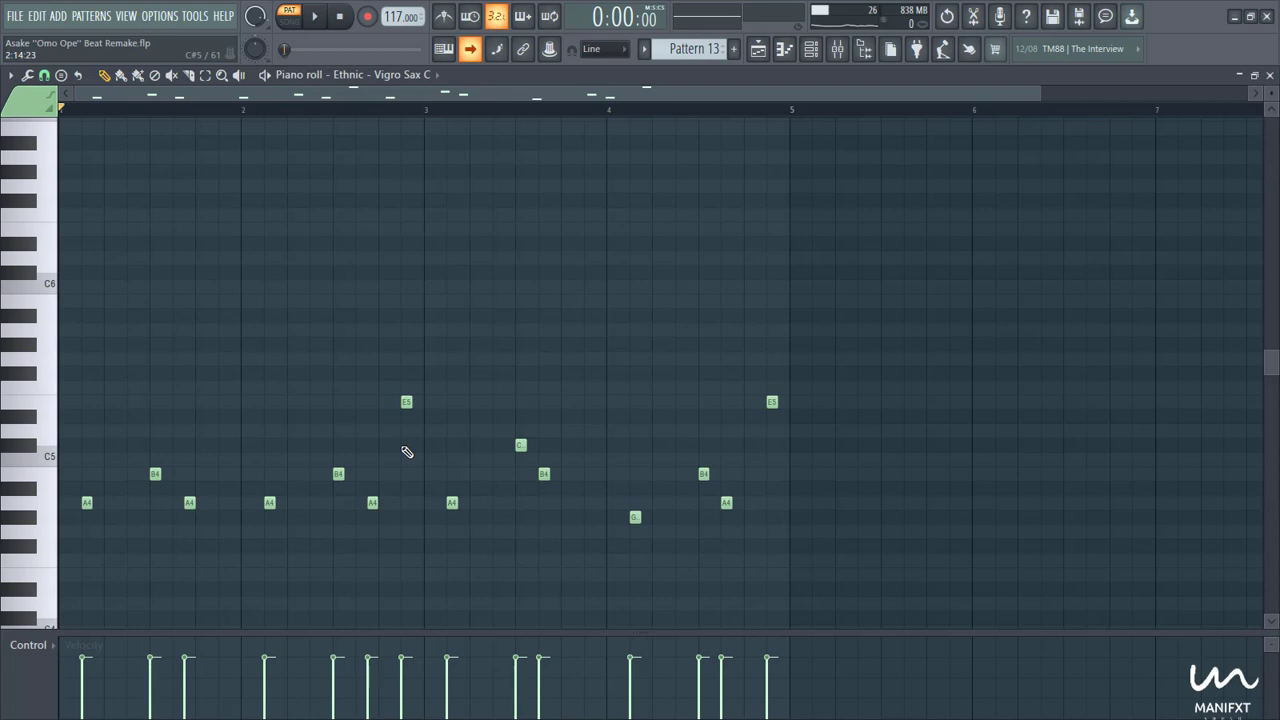
{"action": "scroll", "coordinate": [406, 474], "scroll_direction": "down", "scroll_amount": 2}
{"action": "key", "text": "space"}
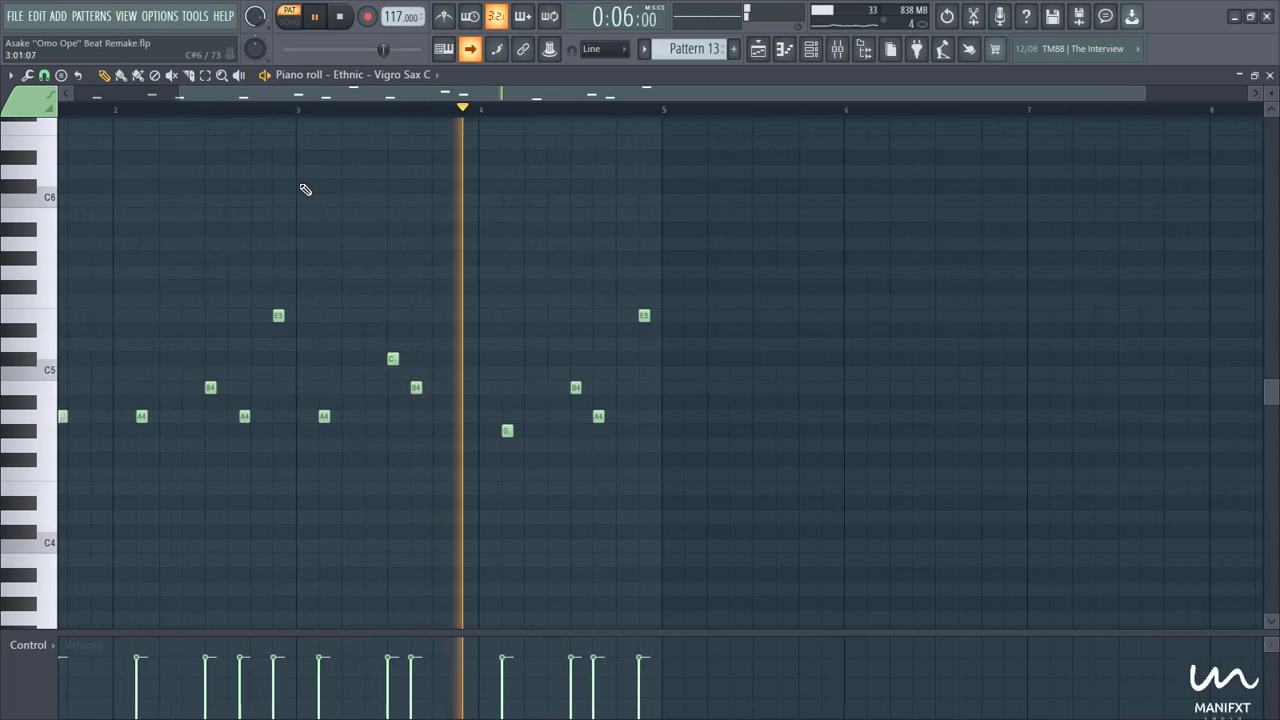
{"action": "left_click", "coordinate": [341, 16]}
- Return to the channel rack, select Pattern 14 and inspect the preset and settings of the Nexus channel
{"action": "key", "text": "F7"}
{"action": "left_click", "coordinate": [810, 48]}
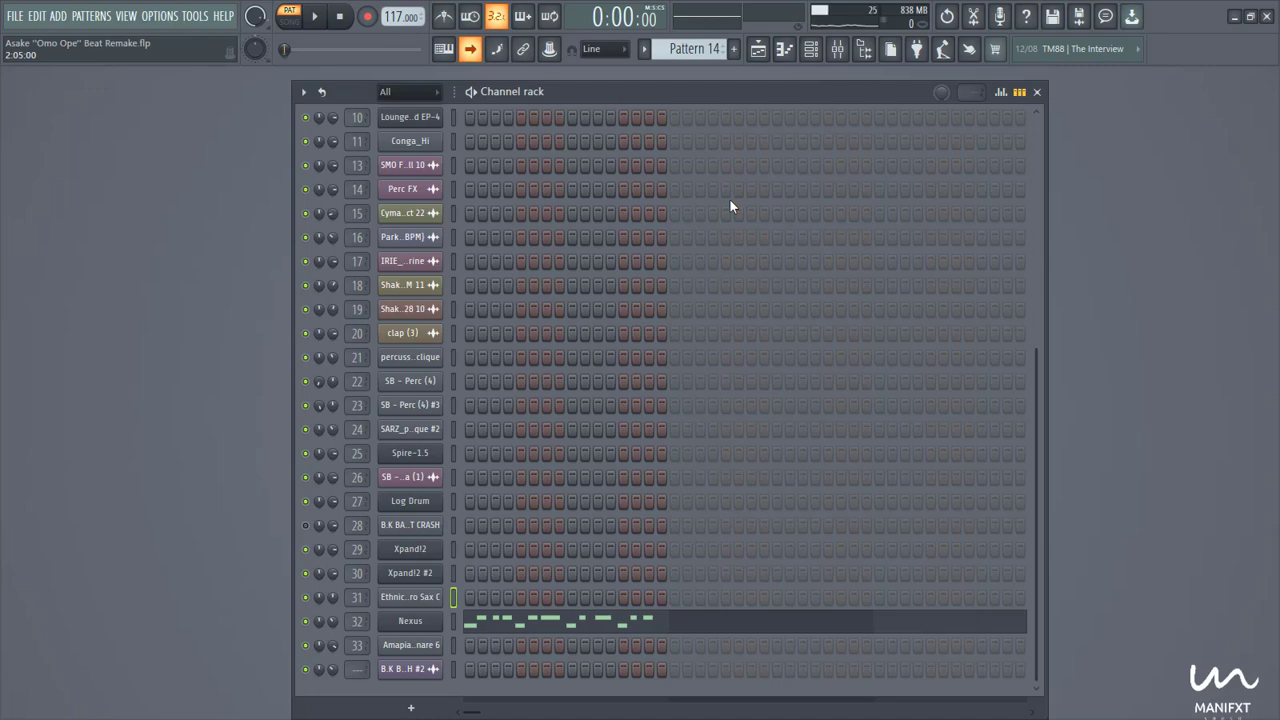
{"action": "left_click", "coordinate": [410, 621]}
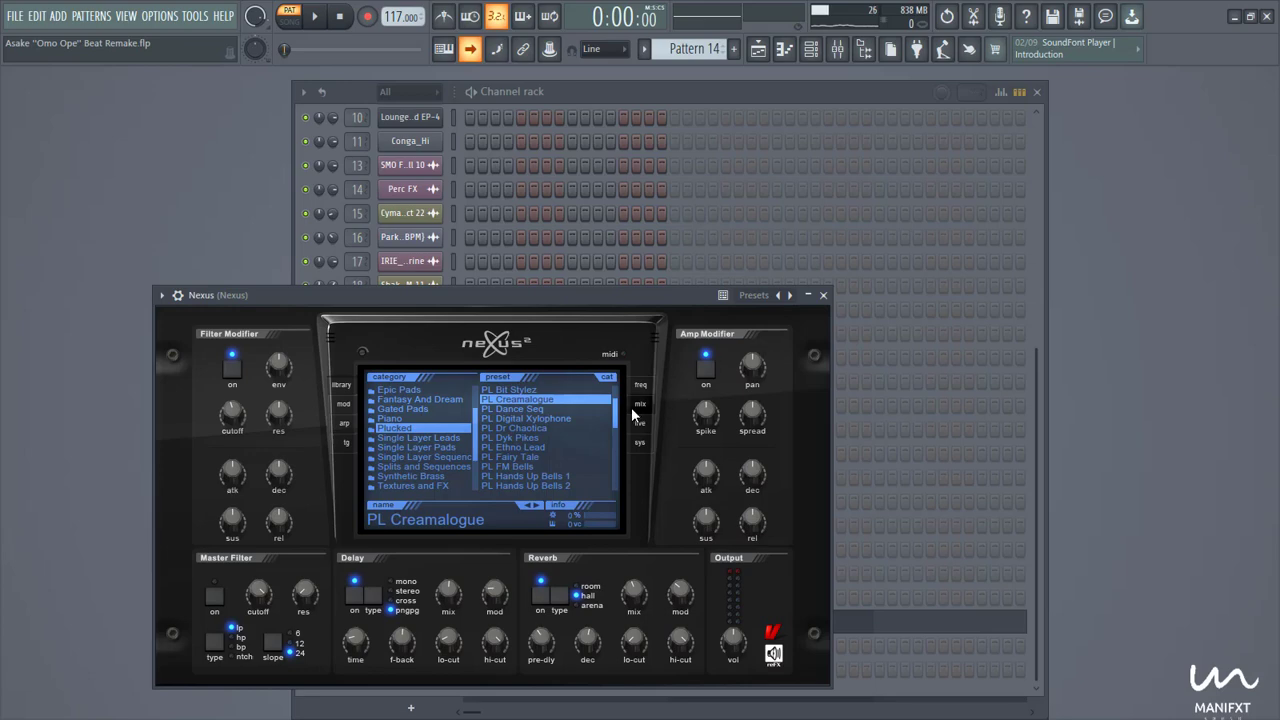
{"action": "mouse_move", "coordinate": [482, 625]}
{"action": "left_click", "coordinate": [823, 295]}
- Show the Nexus notes of Pattern 14 in the piano roll, play them and stop playback
{"action": "left_click", "coordinate": [505, 624]}
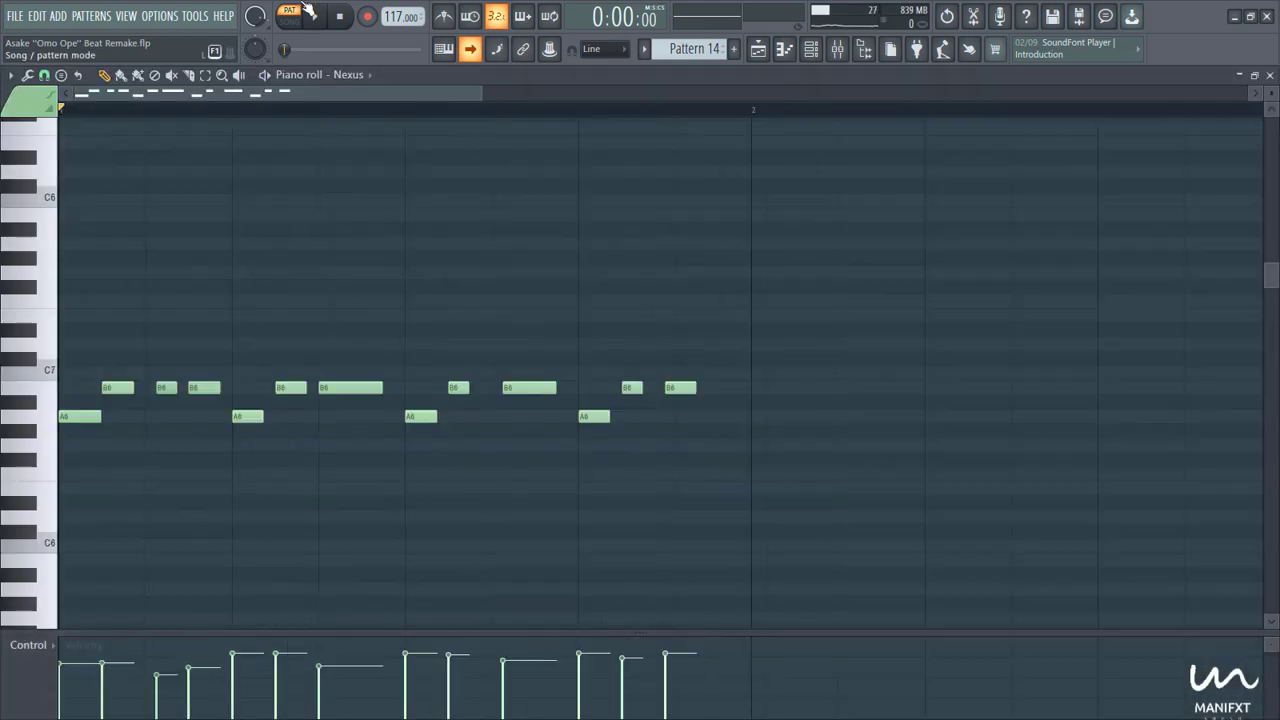
{"action": "left_click", "coordinate": [314, 16]}
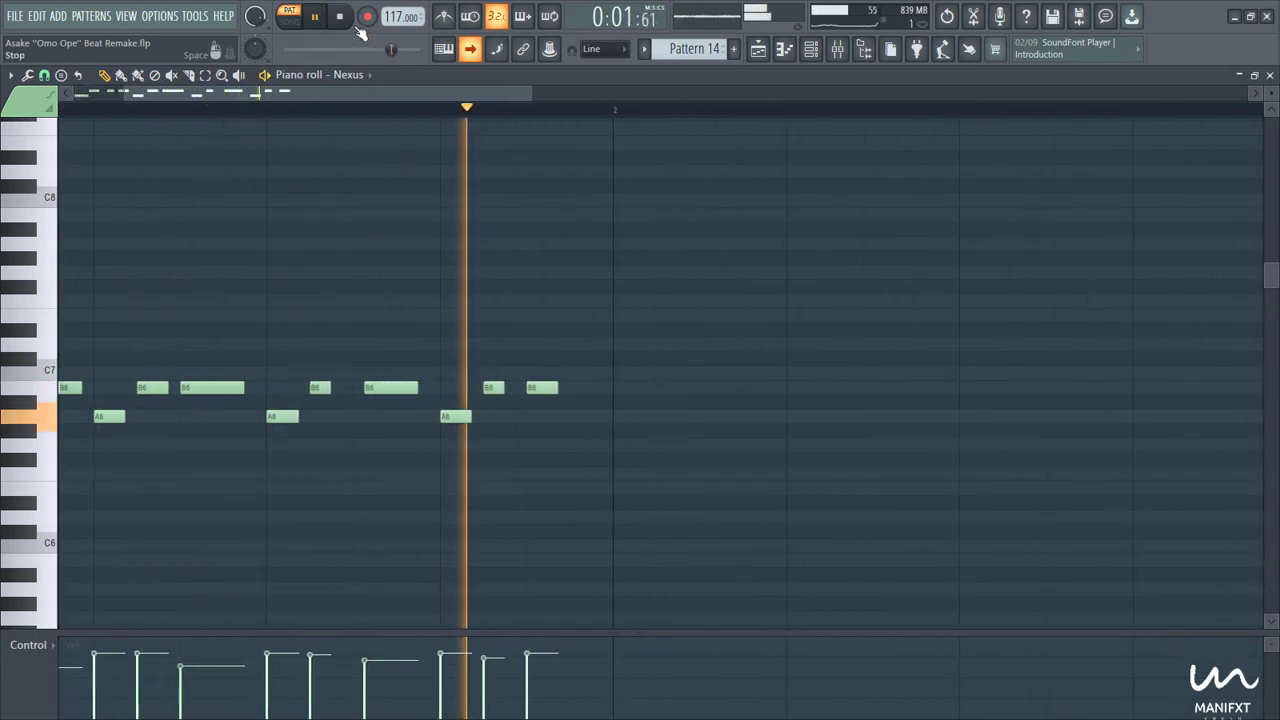
{"action": "left_click", "coordinate": [353, 22]}
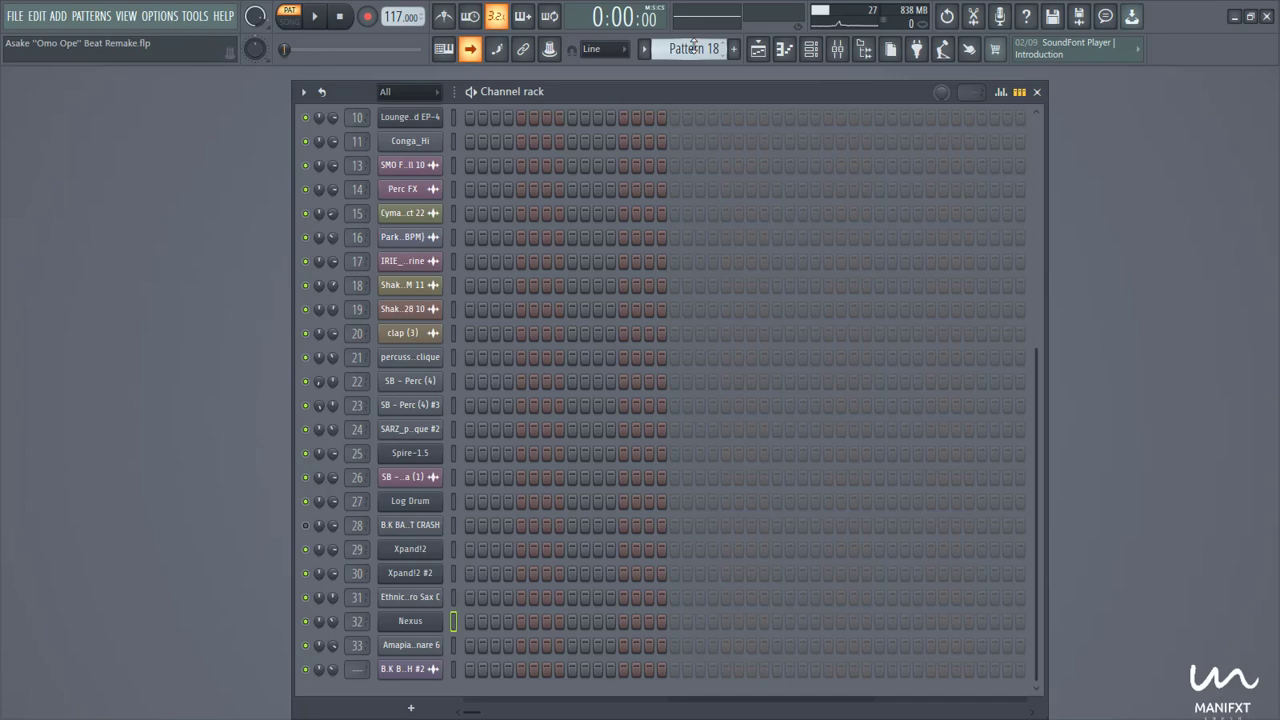
- Show the playlist arrangement, solo the shaker loops on Track 2, and audition them in song mode from the beginning
{"action": "left_click", "coordinate": [758, 49]}
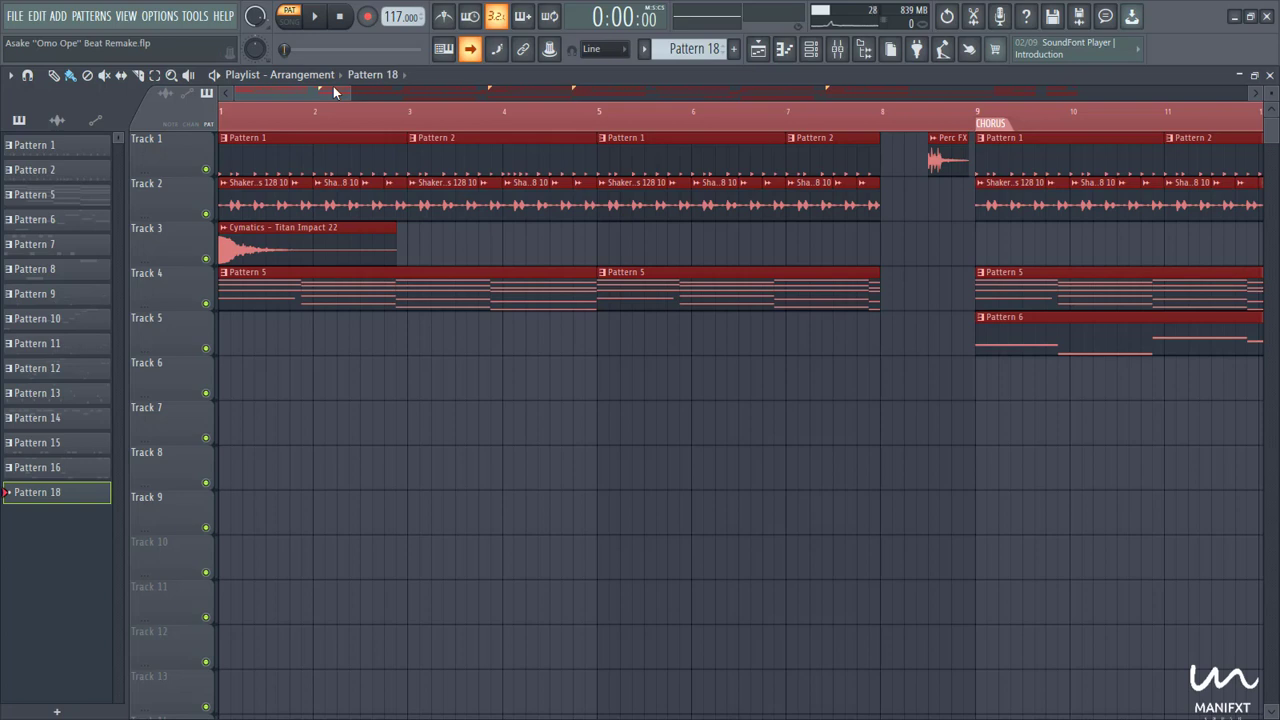
{"action": "right_click", "coordinate": [207, 215]}
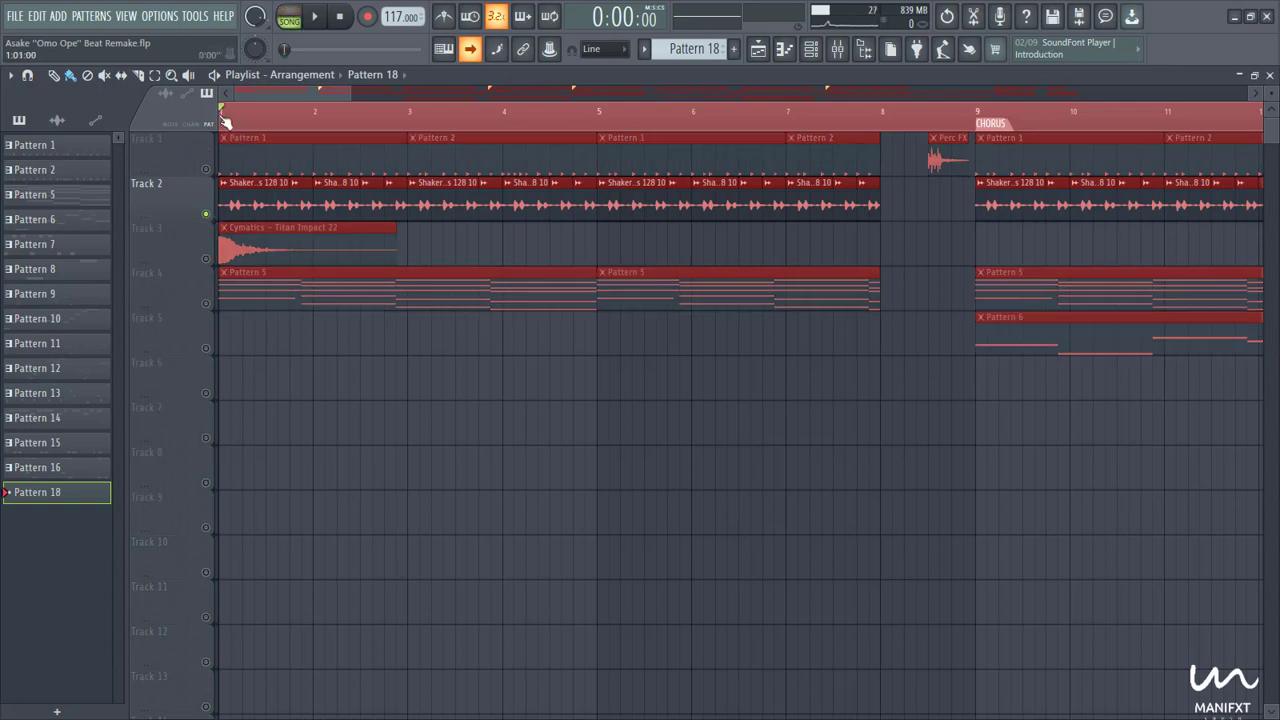
{"action": "left_click", "coordinate": [289, 16]}
{"action": "left_click", "coordinate": [314, 16]}
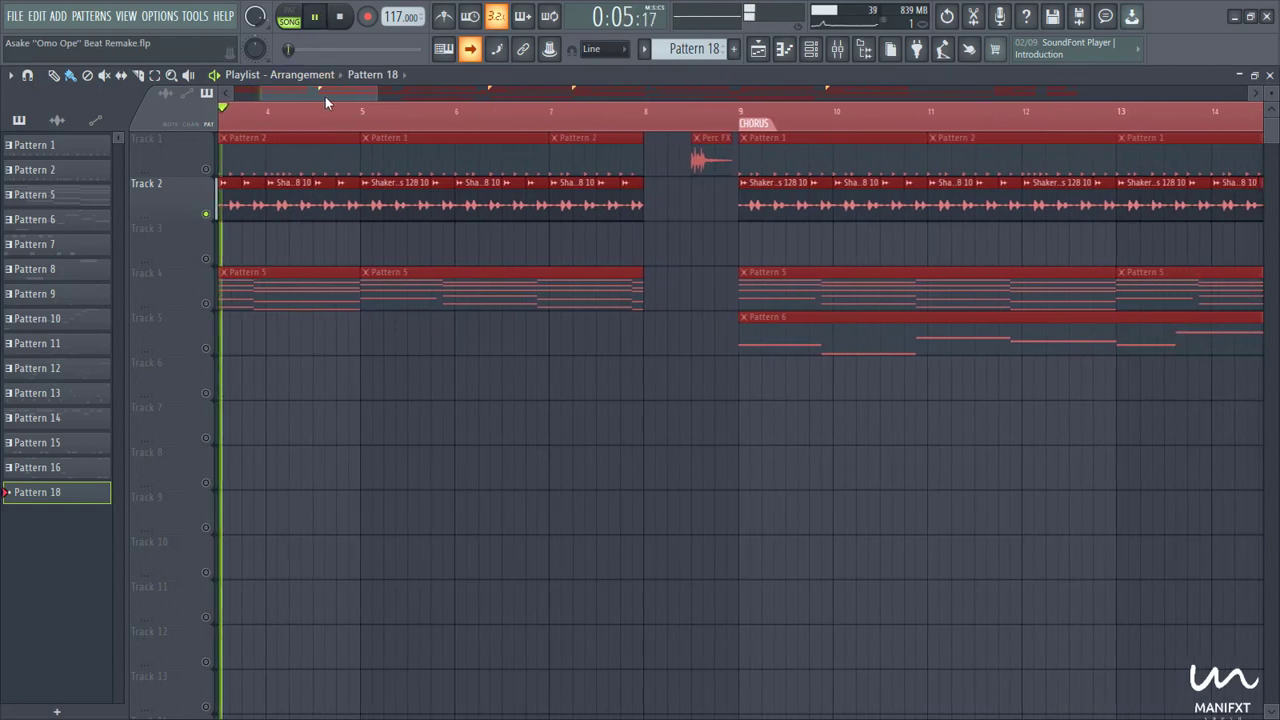
{"action": "left_click", "coordinate": [341, 18]}
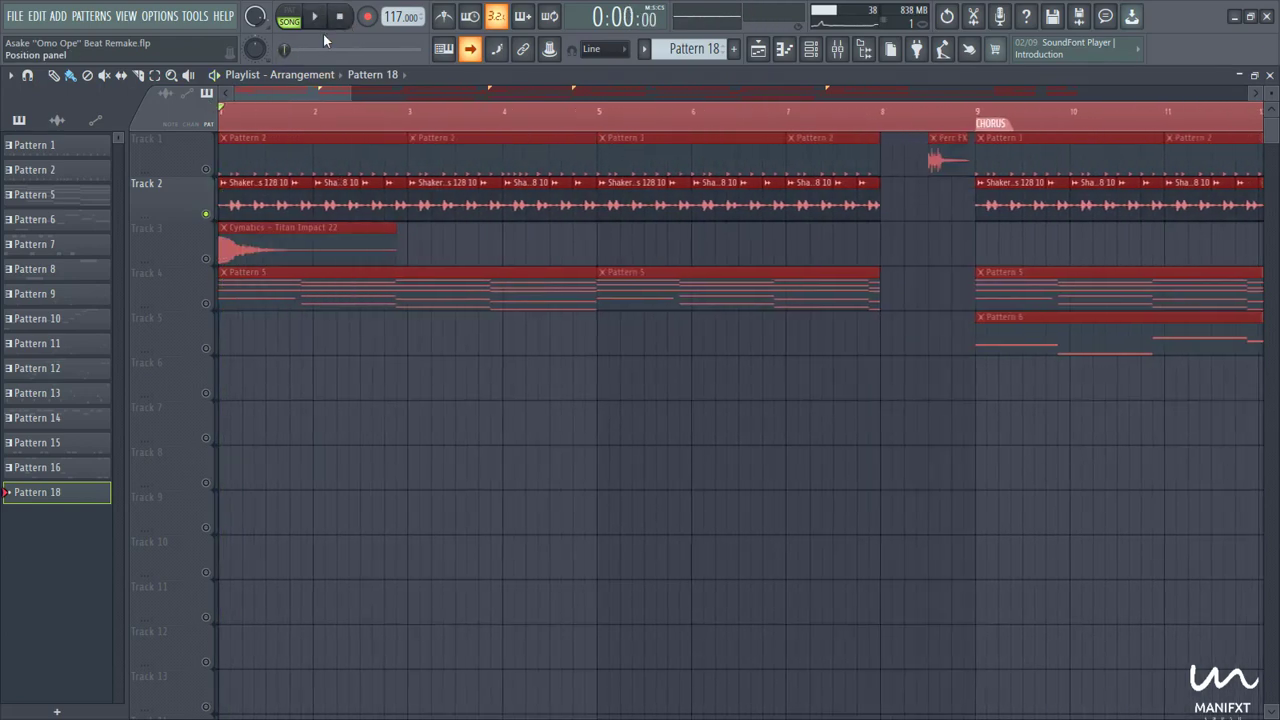
- Solo Track 3 to audition its Cymatics - Titan Impact 22 clip, and restore all tracks
{"action": "scroll", "coordinate": [395, 364], "scroll_direction": "down", "scroll_amount": 6}
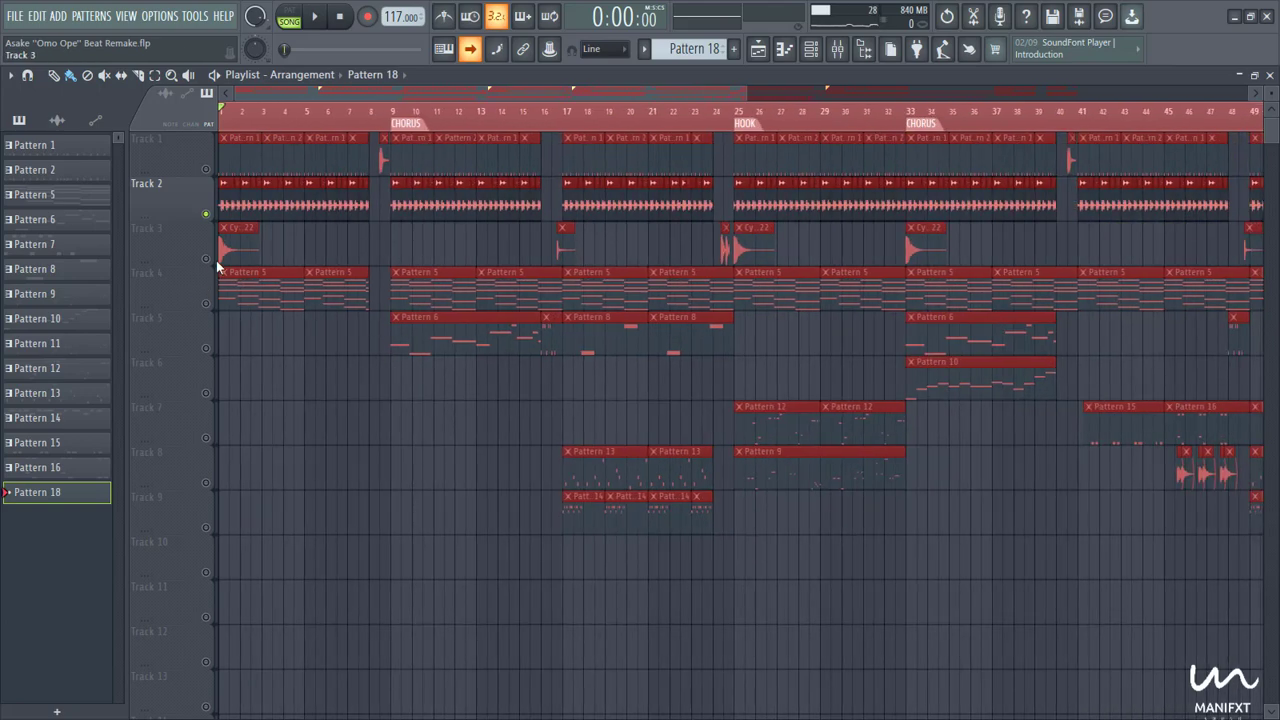
{"action": "right_click", "coordinate": [206, 259]}
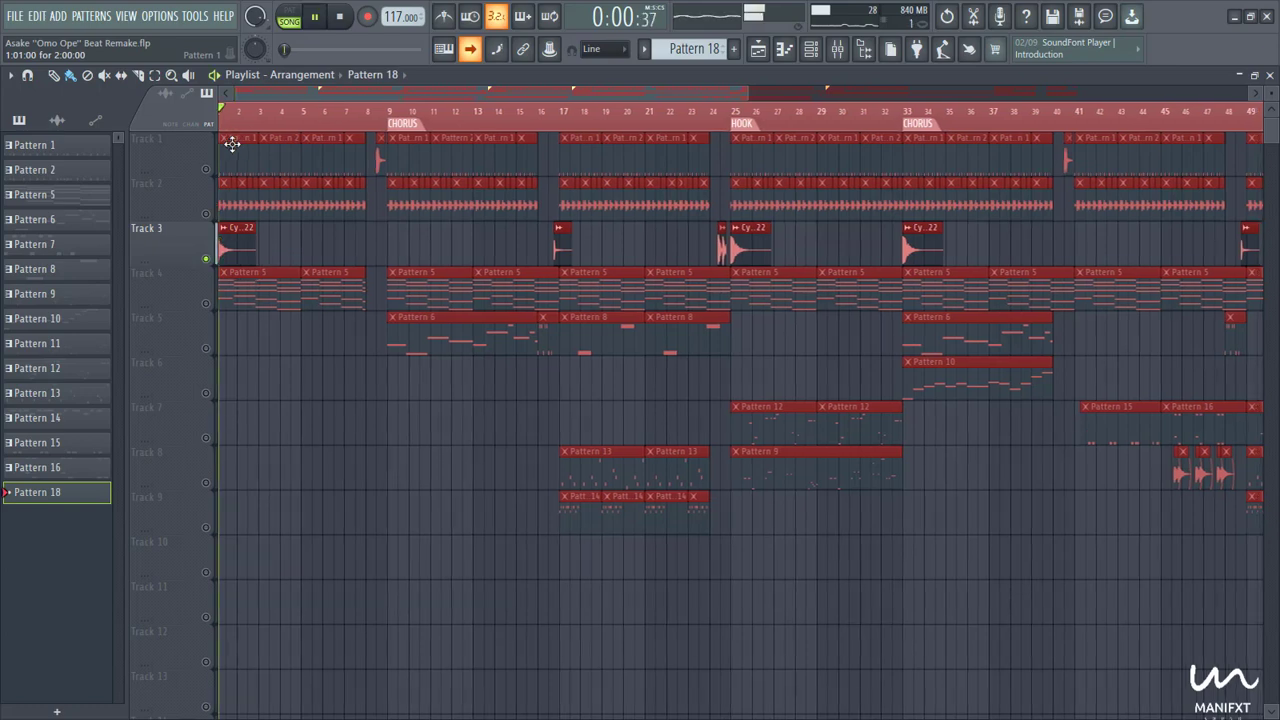
{"action": "right_click", "coordinate": [206, 259]}
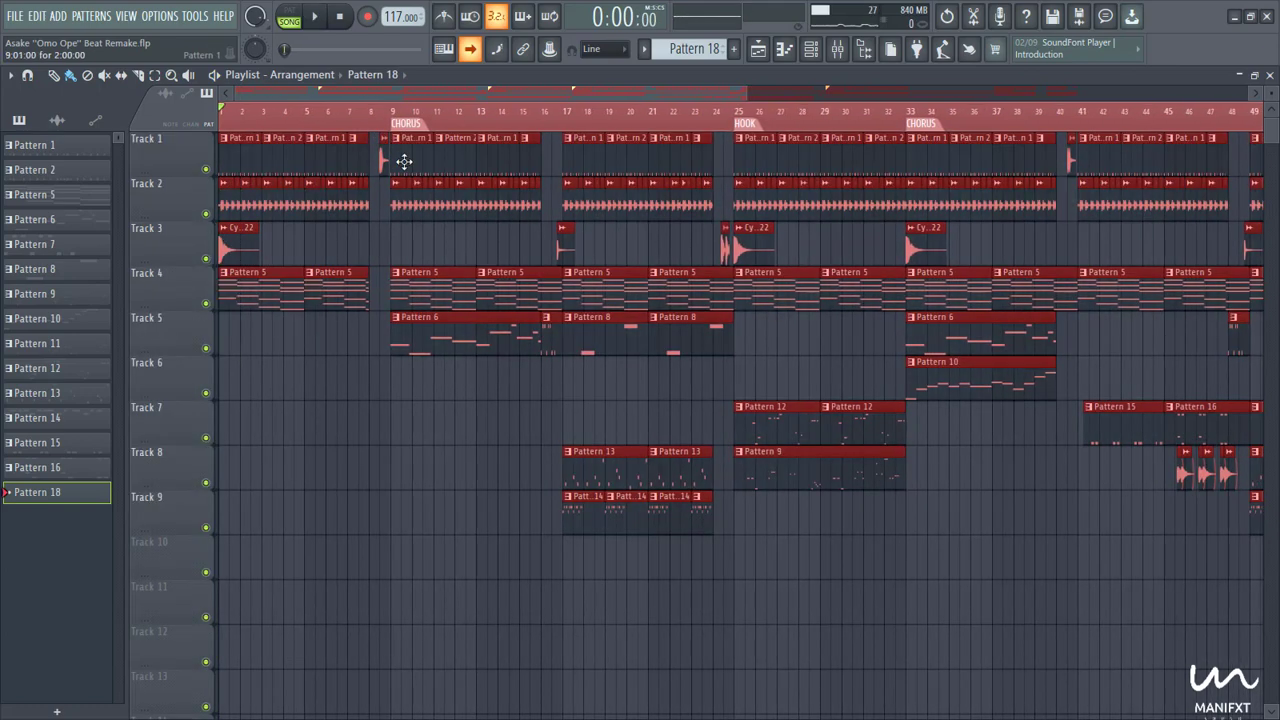
- Examine the Perc FX clip on Track 1 before the first chorus and place the playhead at its start
{"action": "scroll", "coordinate": [371, 142], "scroll_direction": "up", "scroll_amount": 3}
{"action": "scroll", "coordinate": [400, 180], "scroll_direction": "up", "scroll_amount": 4}
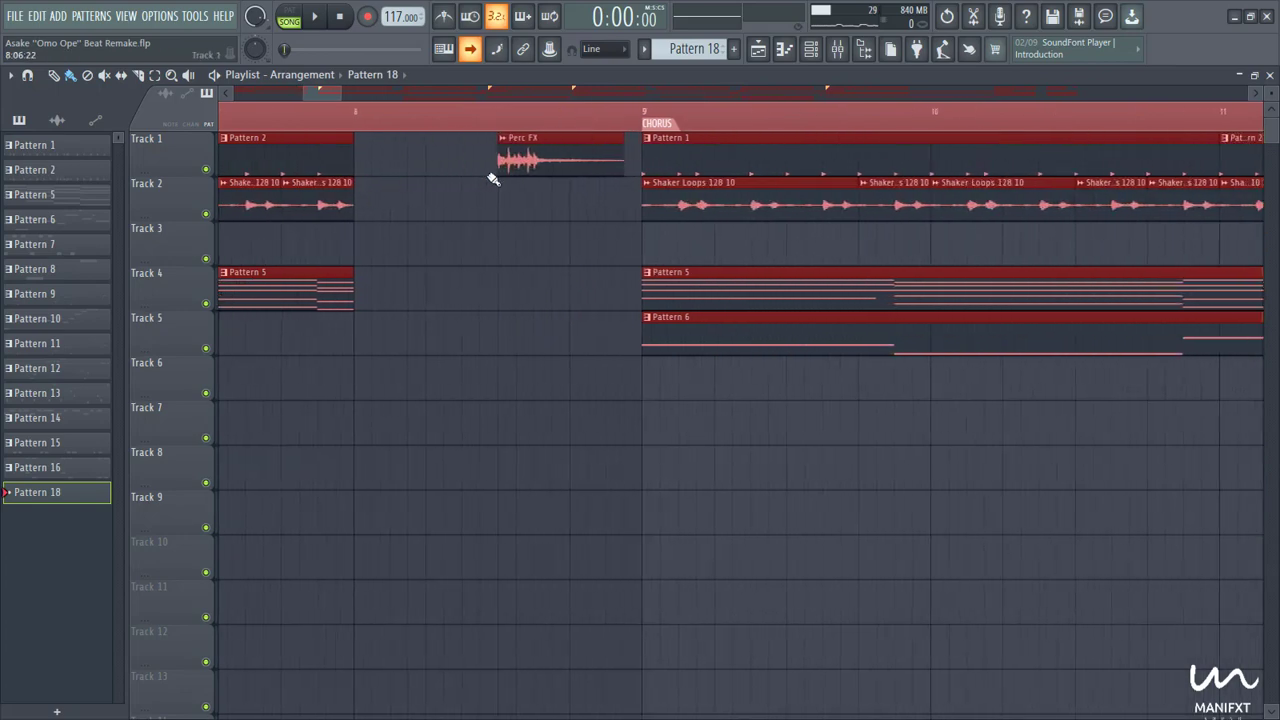
{"action": "left_click", "coordinate": [500, 115]}
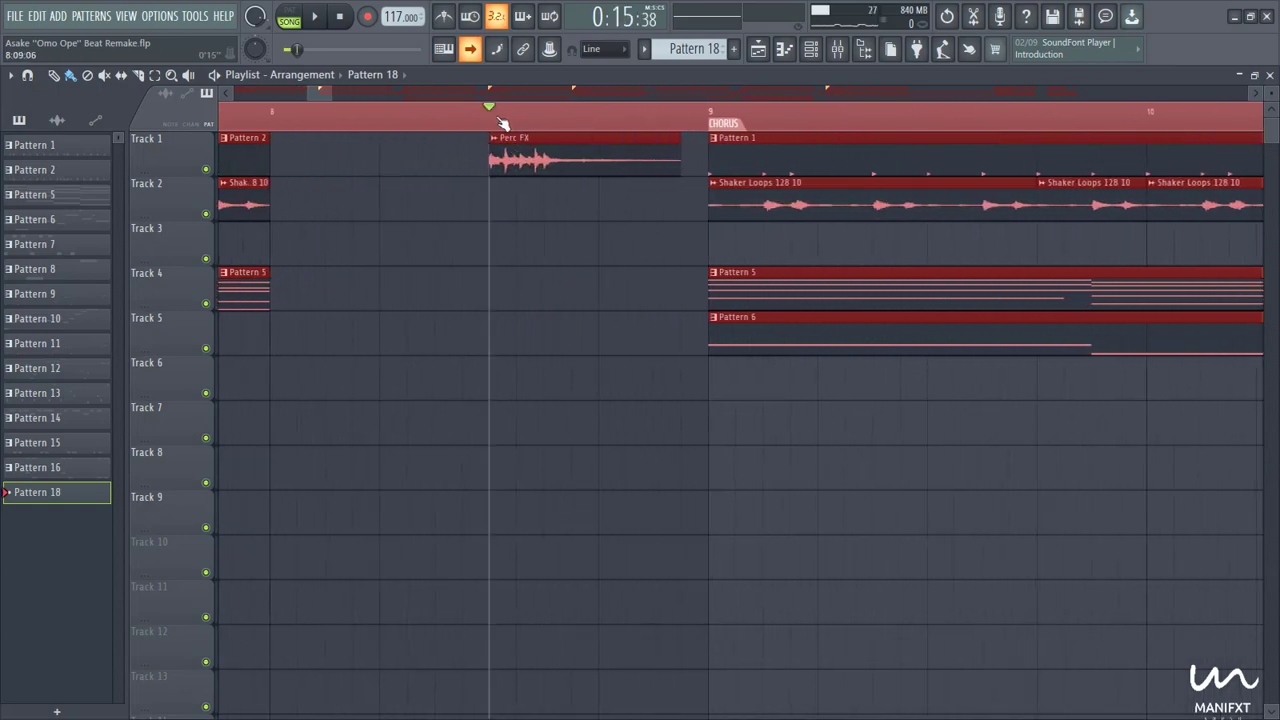
- Find the clap (3) clip on Track 3 just before bar 17 and audition the arrangement from there
{"action": "scroll", "coordinate": [500, 118], "scroll_direction": "down", "scroll_amount": 6}
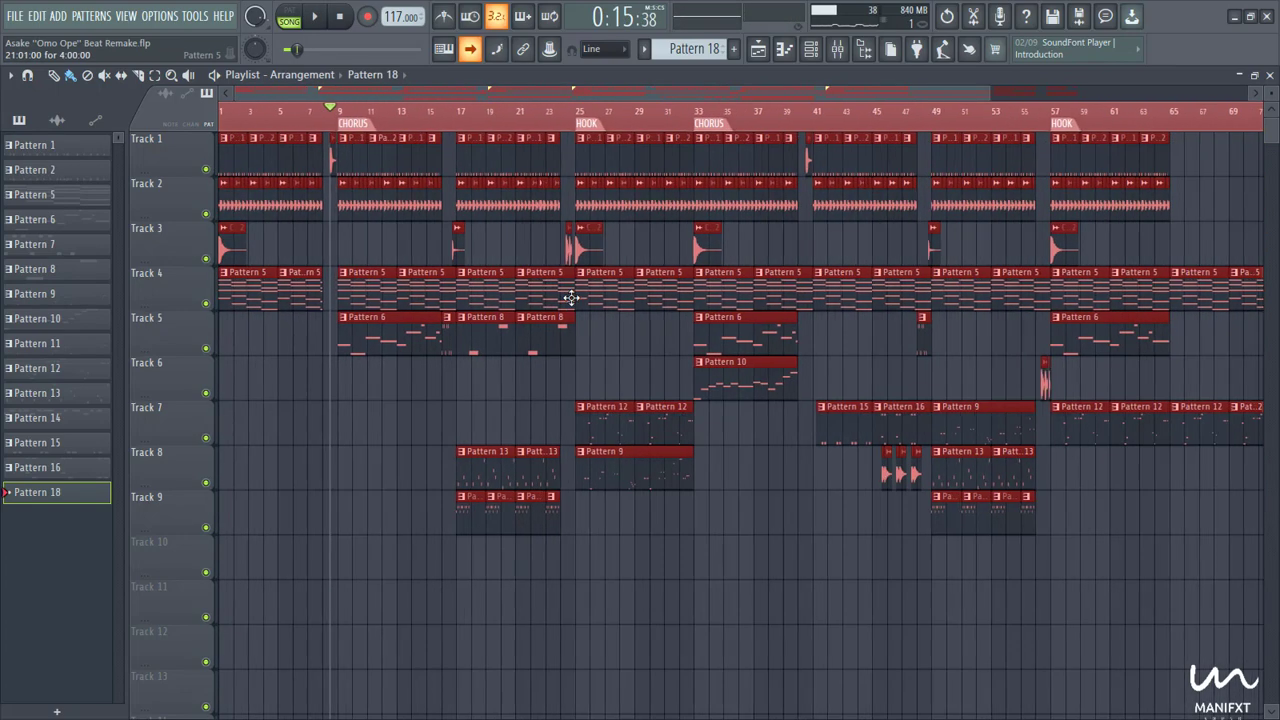
{"action": "scroll", "coordinate": [570, 297], "scroll_direction": "up", "scroll_amount": 6}
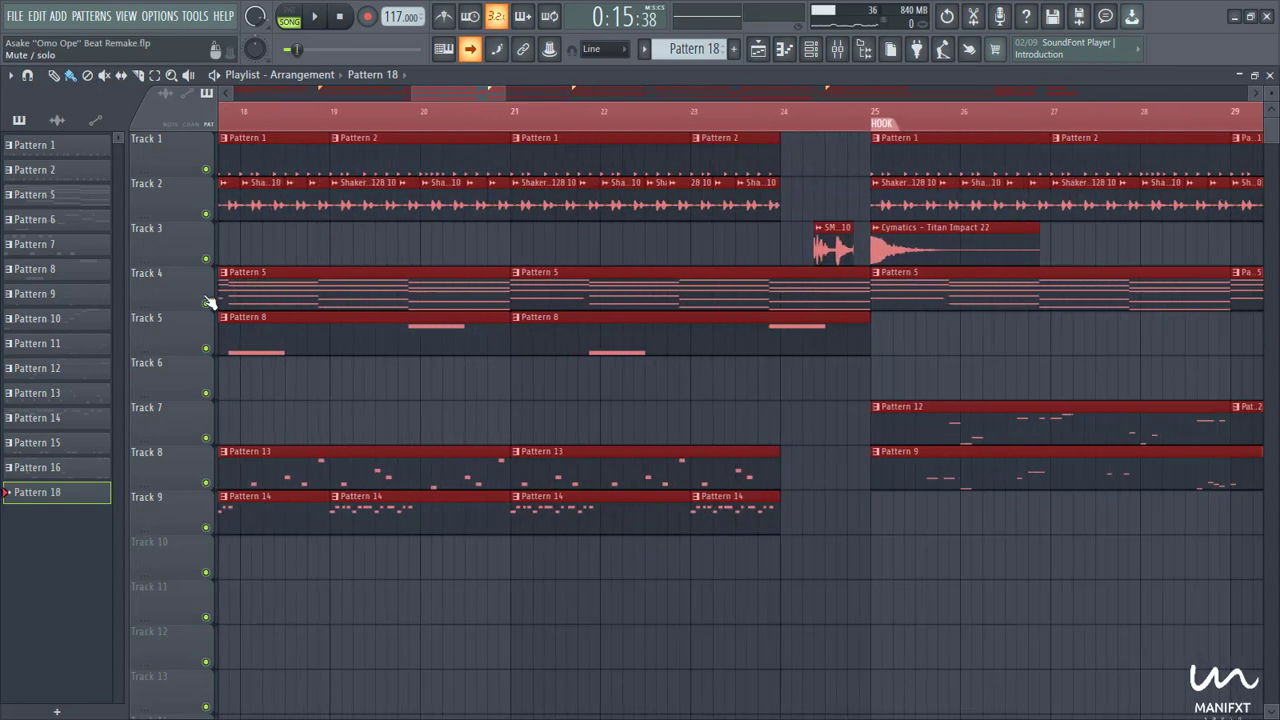
{"action": "scroll", "coordinate": [210, 302], "scroll_direction": "up", "scroll_amount": 1}
{"action": "left_click_drag", "start_coordinate": [467, 95], "coordinate": [434, 94]}
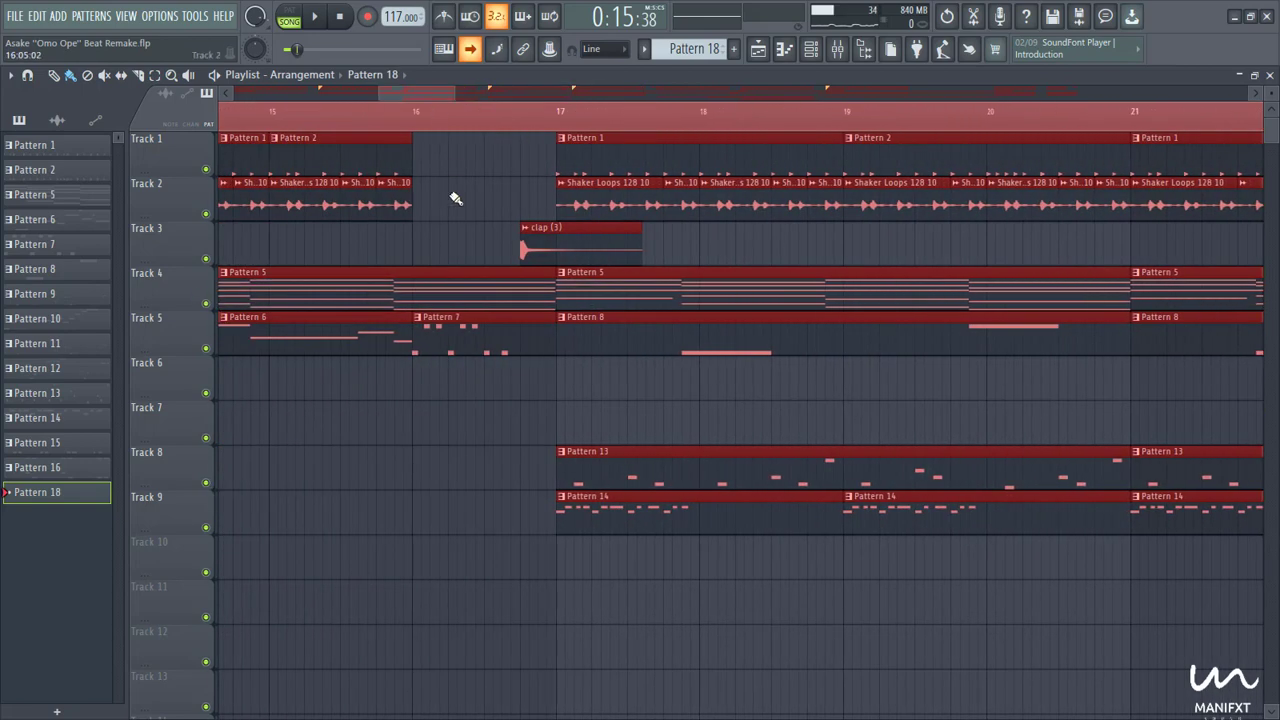
{"action": "left_click_drag", "start_coordinate": [583, 111], "coordinate": [574, 114]}
{"action": "scroll", "coordinate": [574, 114], "scroll_direction": "up", "scroll_amount": 2}
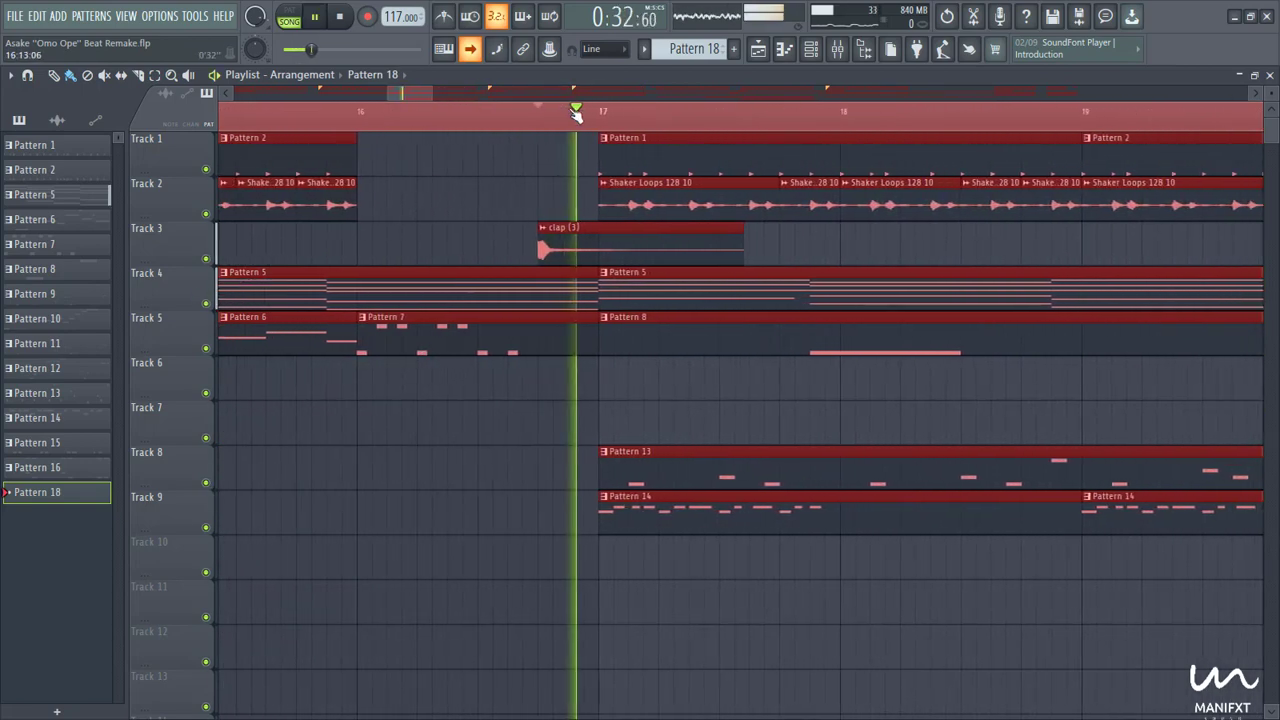
{"action": "key", "text": "space"}
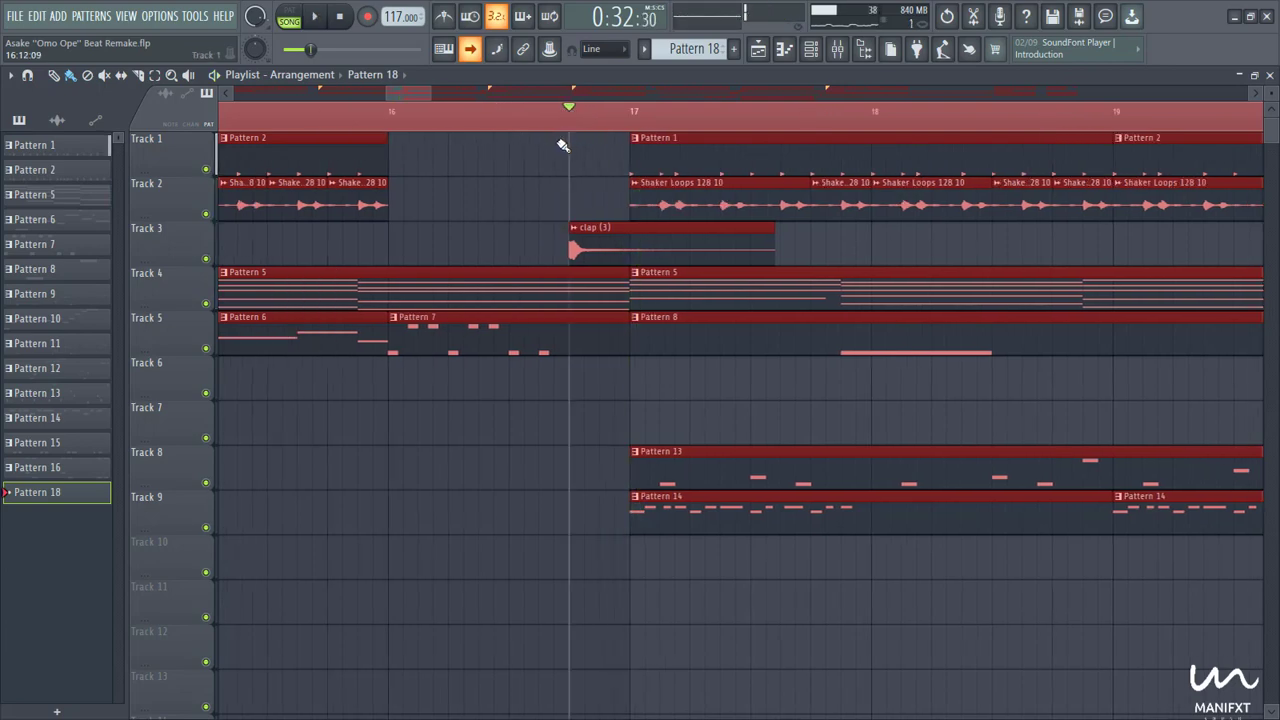
- Examine the later sections of the arrangement and audition the percussion fill on Track 6 before the bar 57 hook
{"action": "left_click_drag", "start_coordinate": [431, 94], "coordinate": [716, 97]}
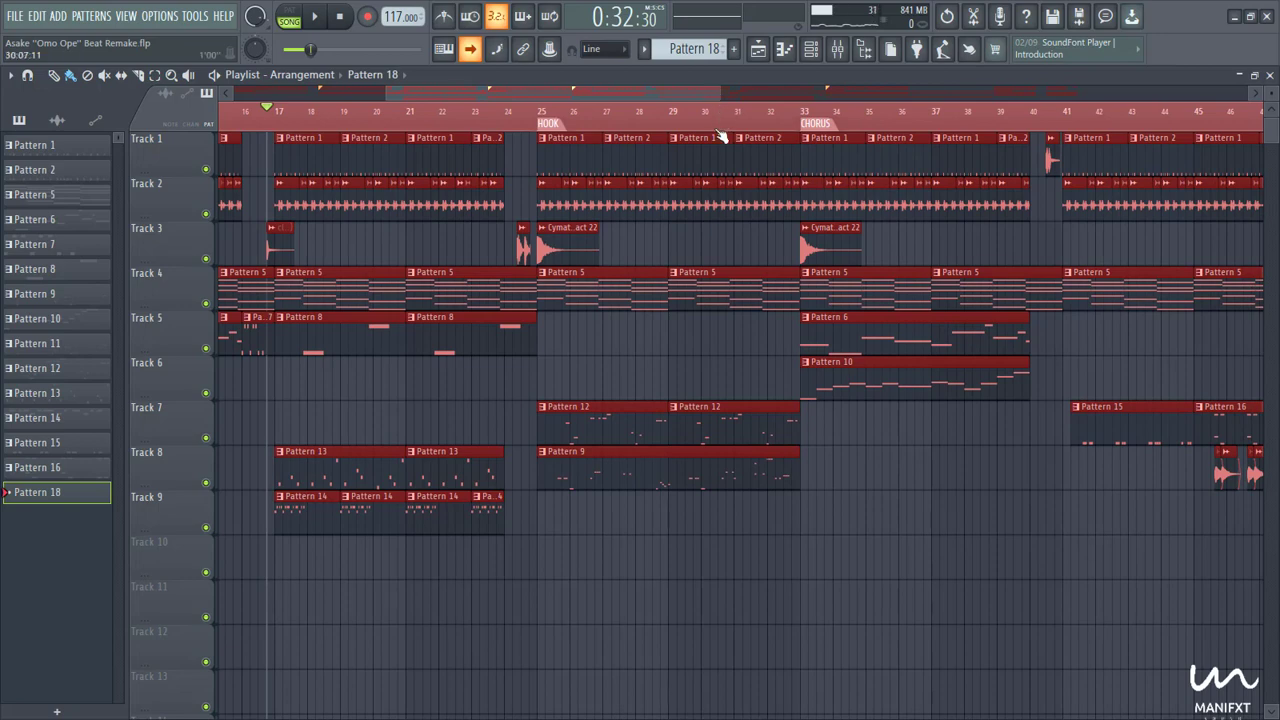
{"action": "scroll", "coordinate": [551, 348], "scroll_direction": "up", "scroll_amount": 3}
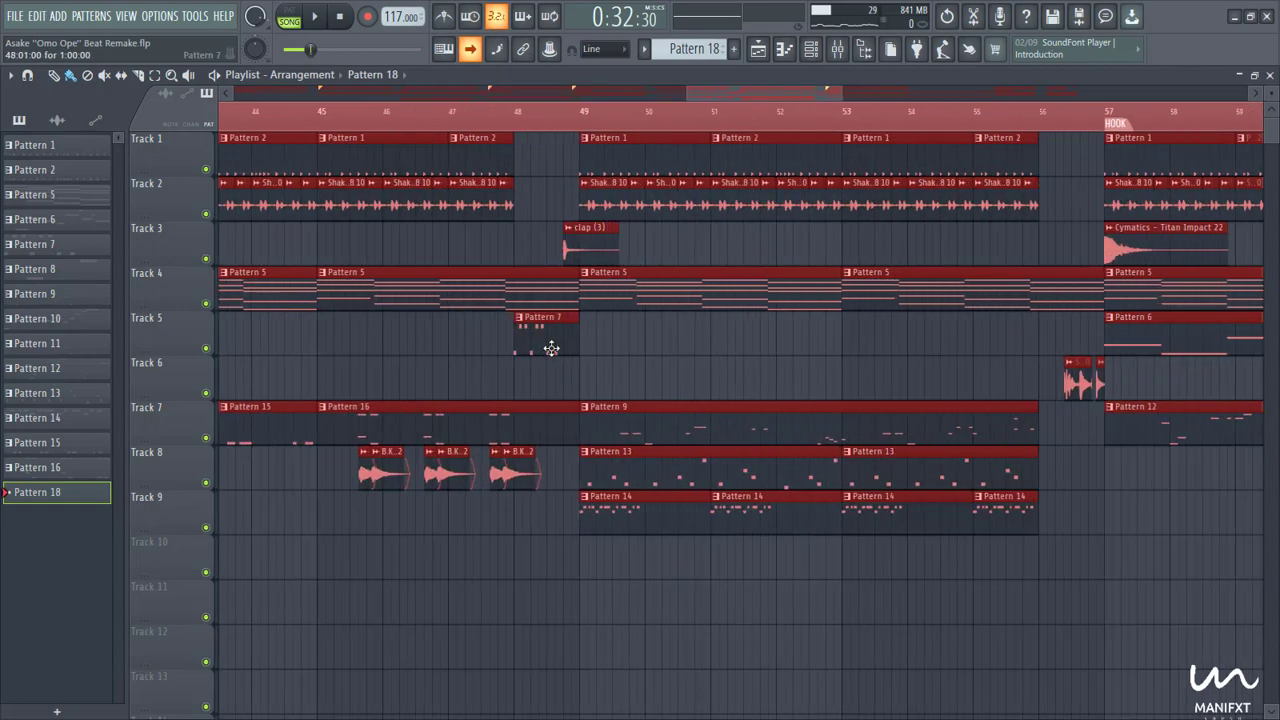
{"action": "scroll", "coordinate": [950, 262], "scroll_direction": "right", "scroll_amount": 5}
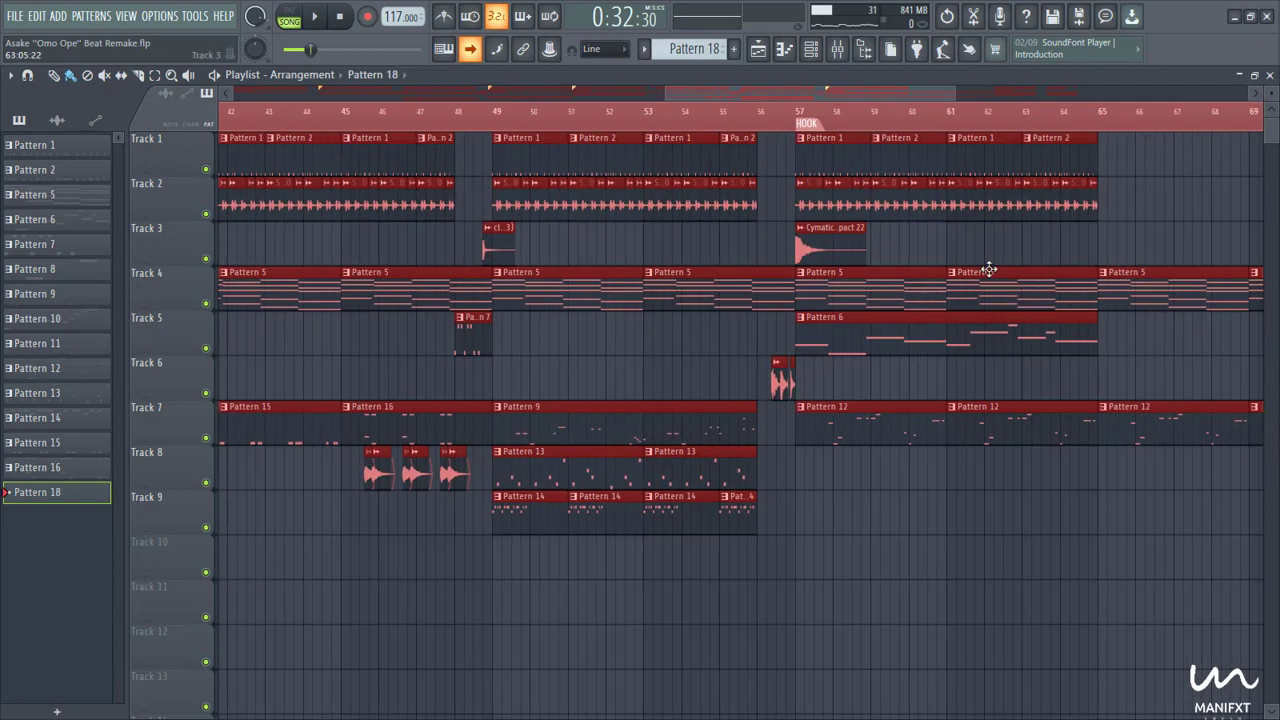
{"action": "scroll", "coordinate": [560, 124], "scroll_direction": "up", "scroll_amount": 3}
{"action": "left_click", "coordinate": [560, 124]}
{"action": "key", "text": "space"}
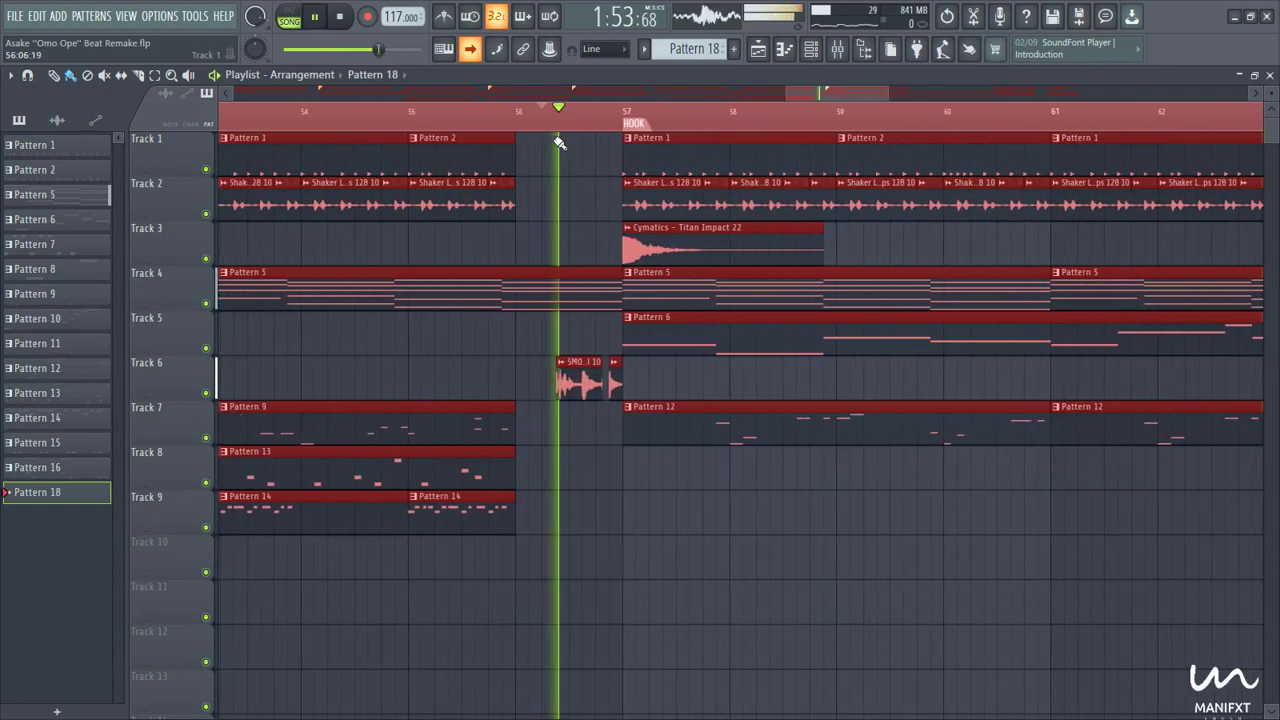
{"action": "key", "text": "space"}
- Show the full arrangement, return the playhead to bar 1 and play the song from the beginning
{"action": "scroll", "coordinate": [605, 404], "scroll_direction": "down", "scroll_amount": 5}
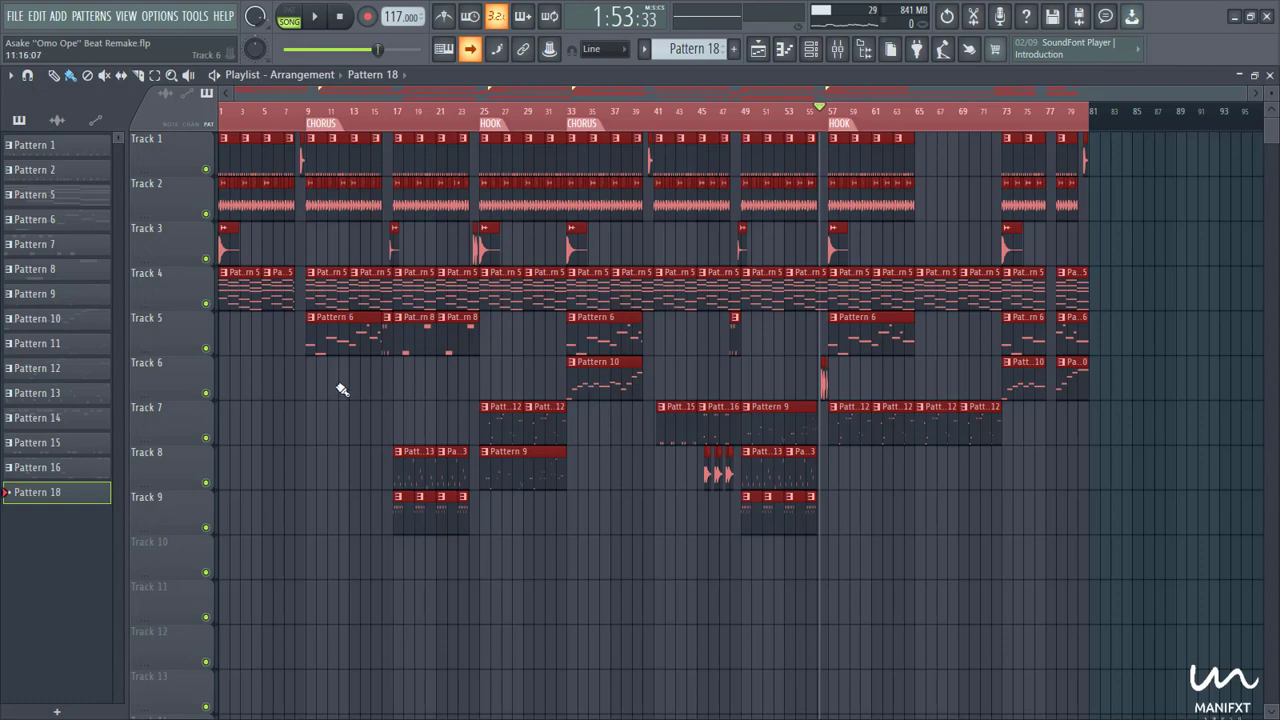
{"action": "left_click", "coordinate": [228, 117]}
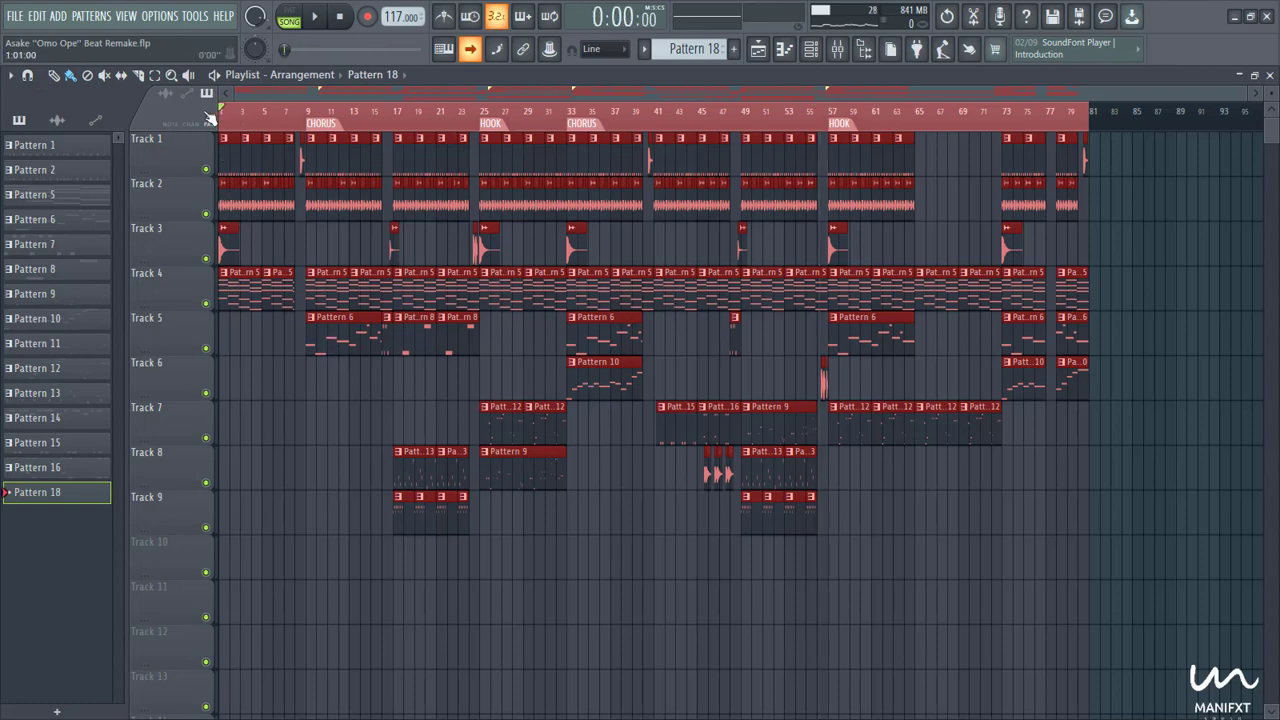
{"action": "scroll", "coordinate": [212, 117], "scroll_direction": "up", "scroll_amount": 6}
{"action": "left_click", "coordinate": [315, 17]}
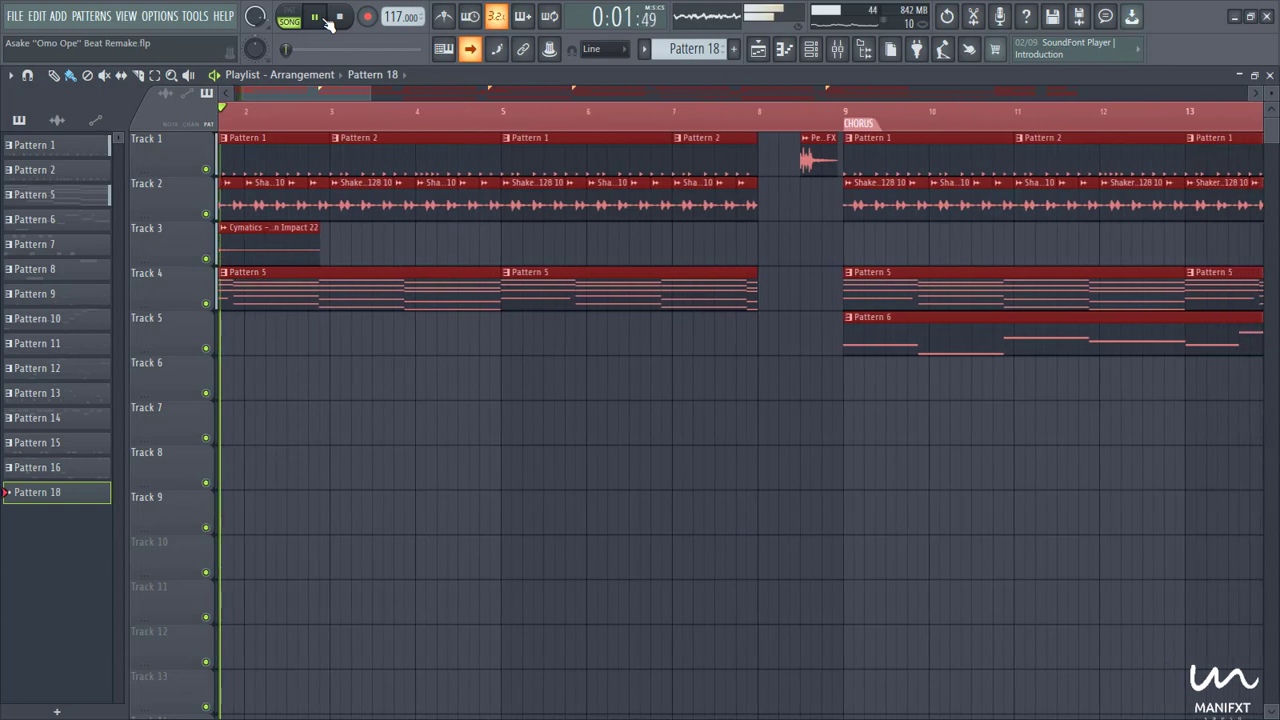